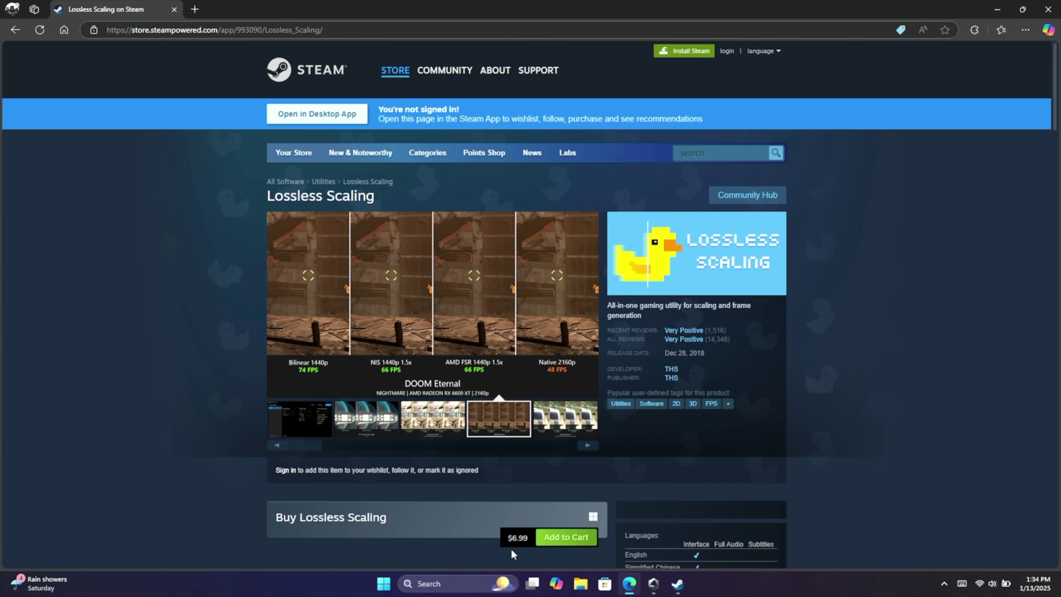
Scroll to Lossless Scaling's announcements and open the full News Hub listing the LSFG 3 update
scroll(435, 492, "down", 5)
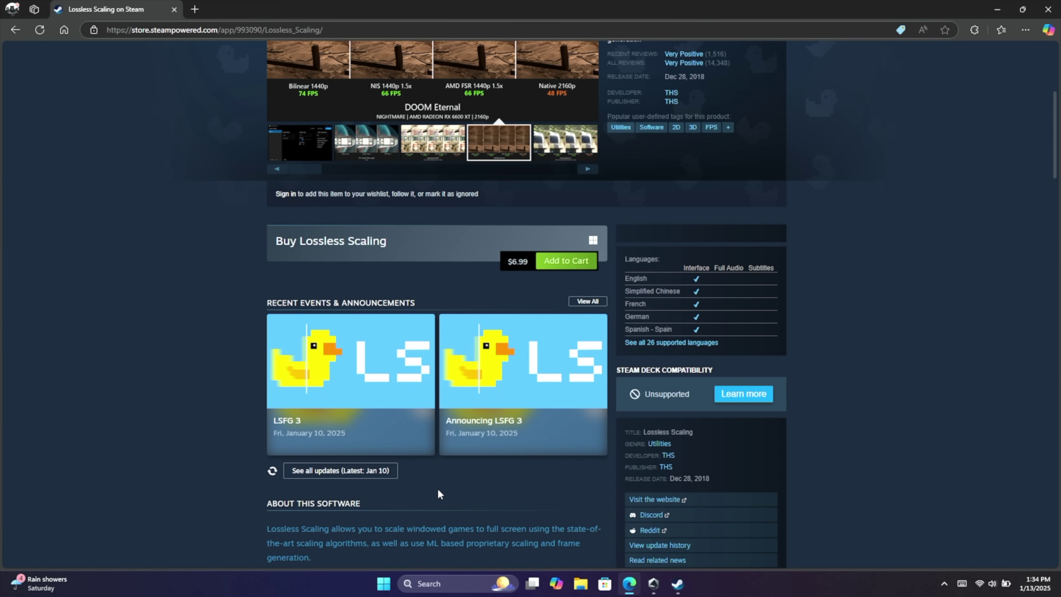
scroll(437, 492, "down", 2)
left_click(597, 192)
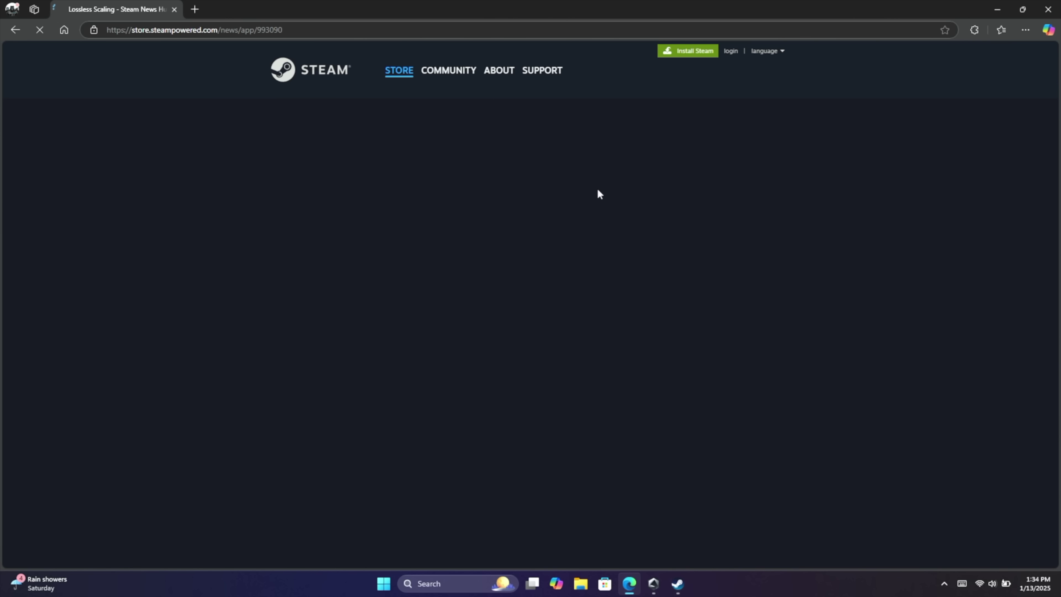
scroll(465, 329, "down", 4)
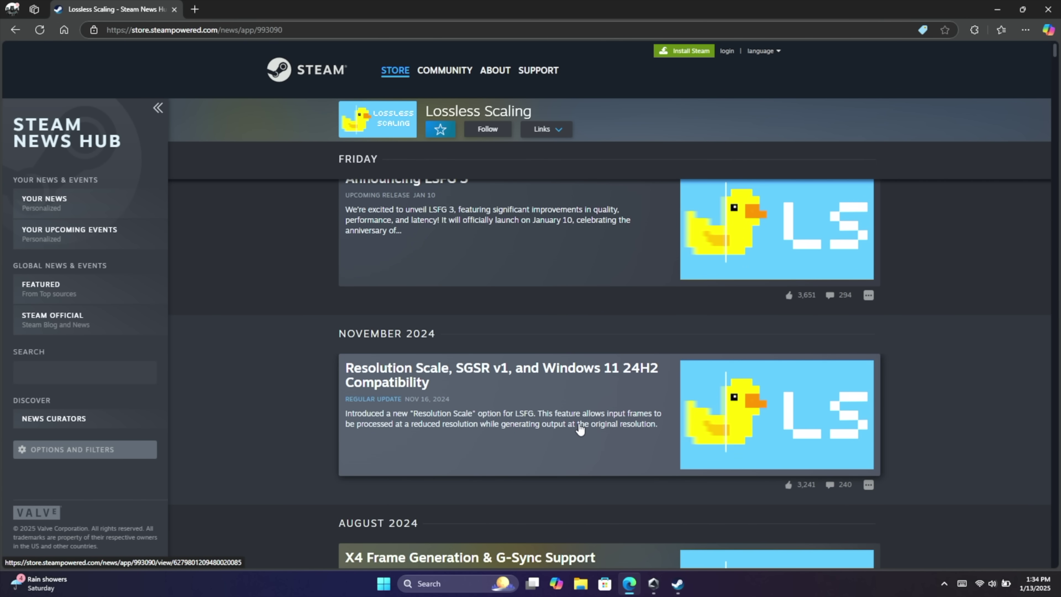
scroll(579, 428, "up", 5)
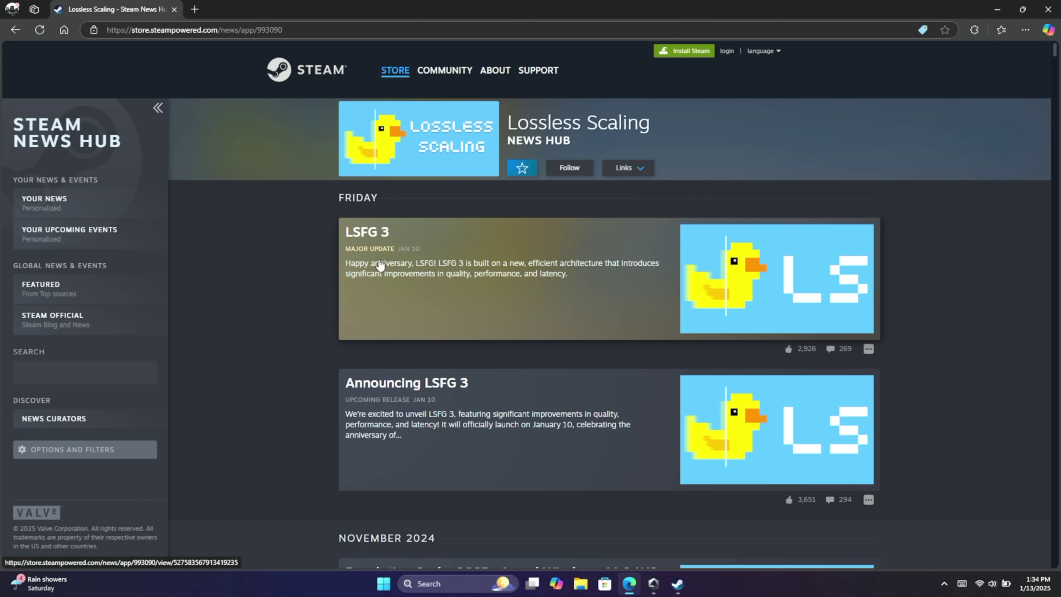
left_click(422, 278)
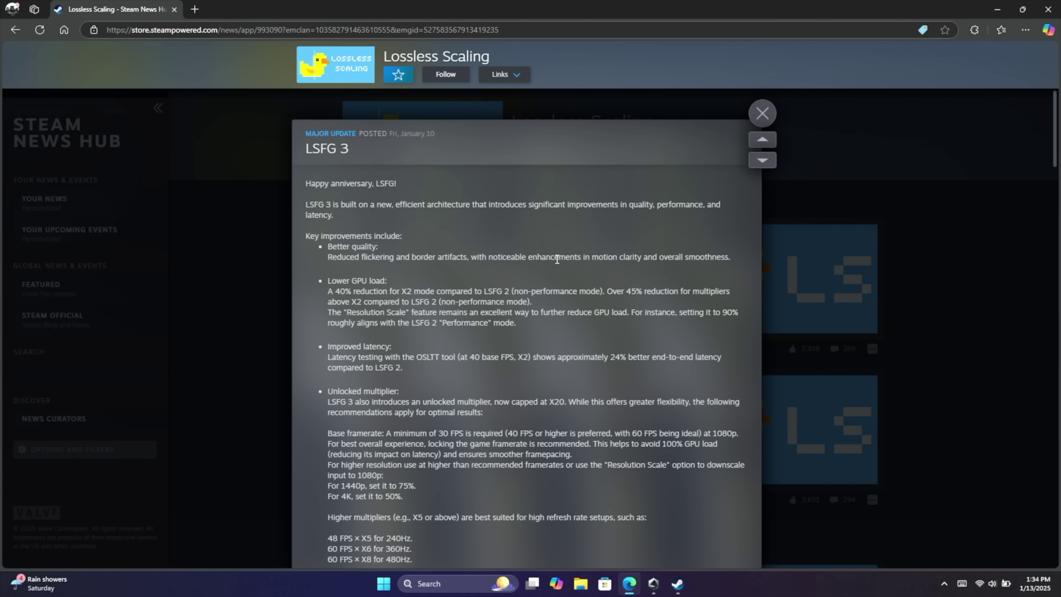
scroll(557, 260, "down", 1)
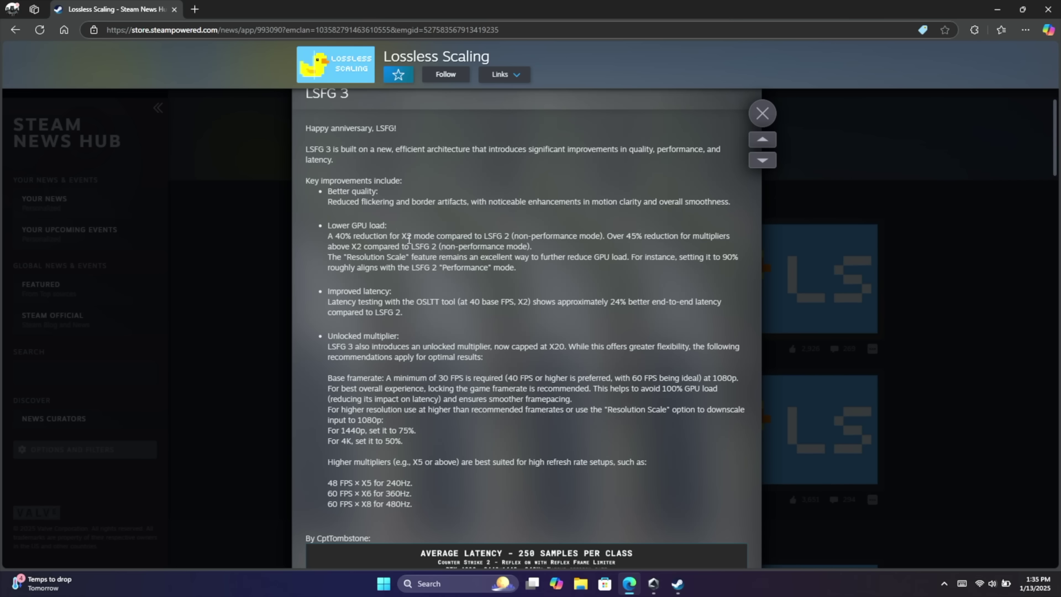
left_click_drag(402, 236, 420, 235)
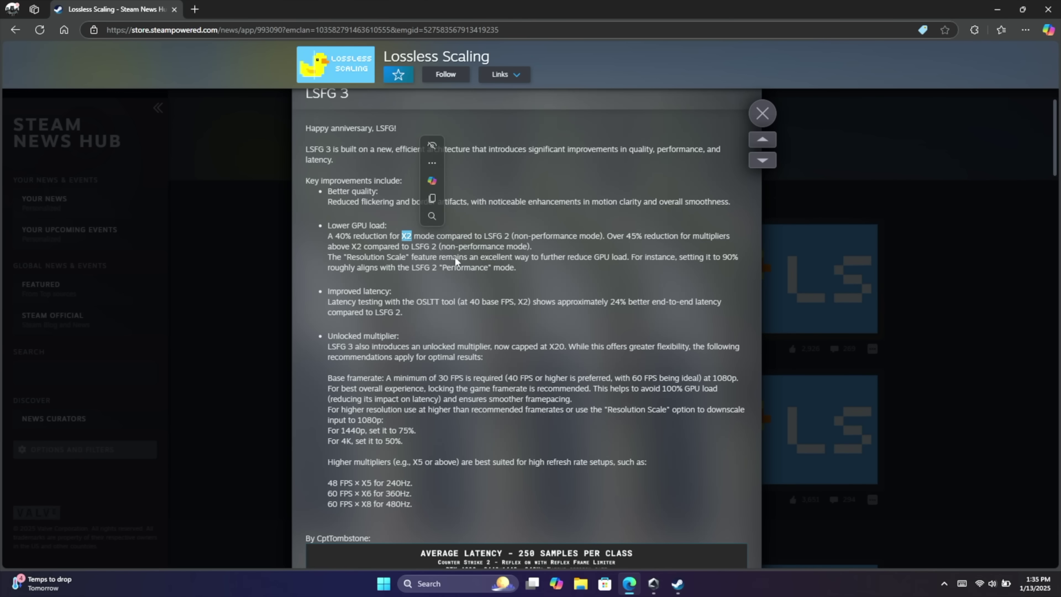
left_click(472, 230)
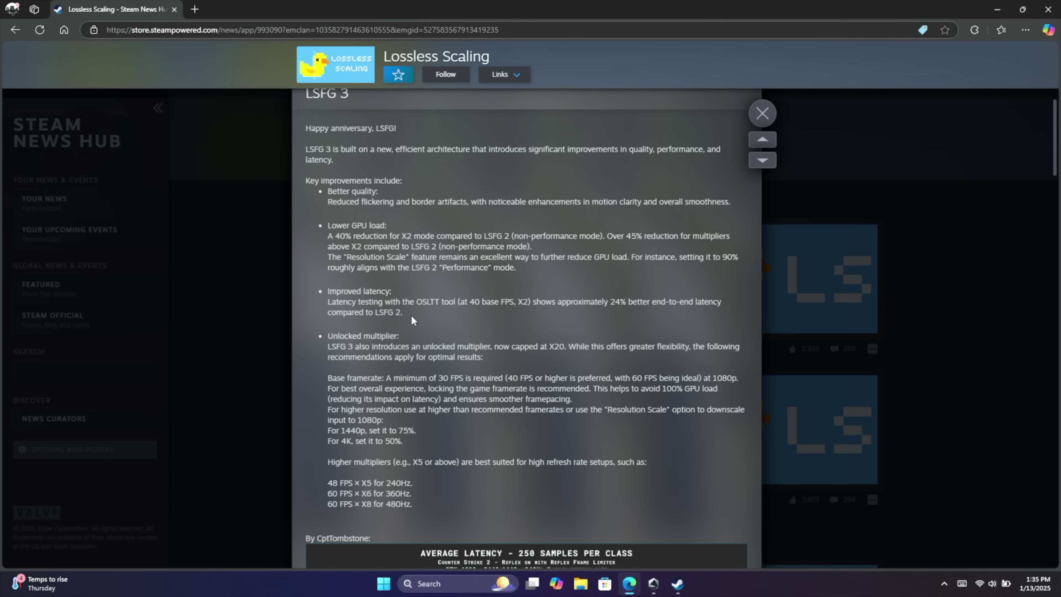
Highlight the Improved latency point in the LSFG 3 post, then bring up Lossless Scaling's Steam library page
left_click_drag(402, 316, 325, 295)
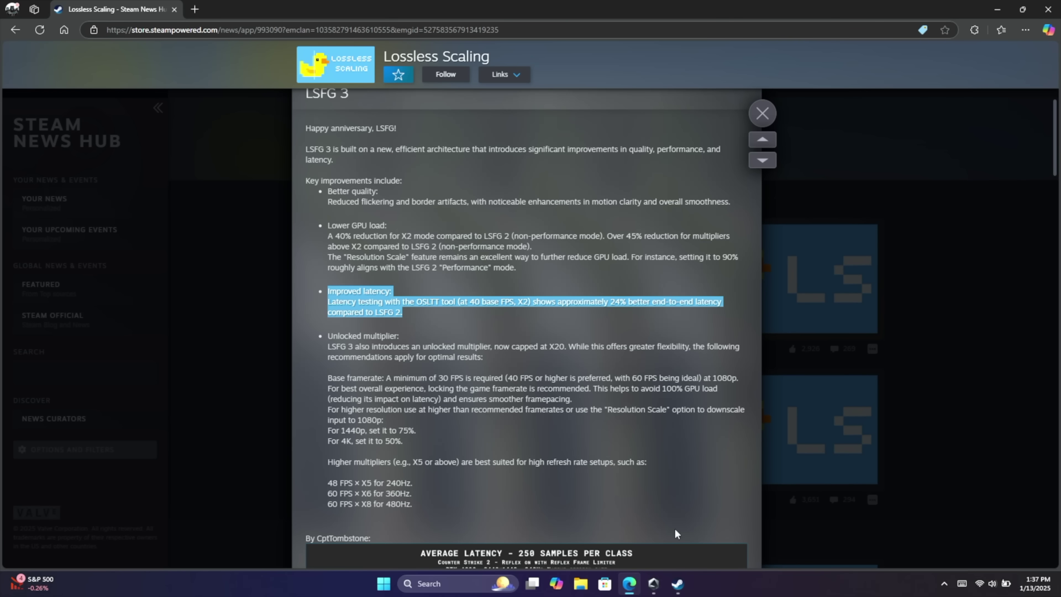
left_click(677, 583)
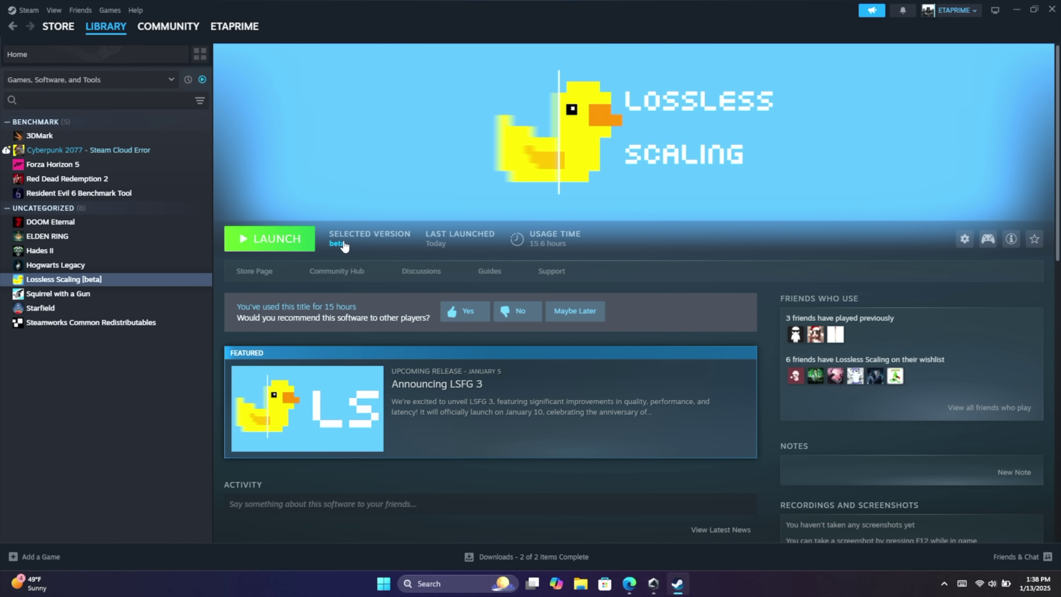
Confirm 'beta - beta' is the selected branch in Lossless Scaling's Steam properties, then launch it
left_click(965, 242)
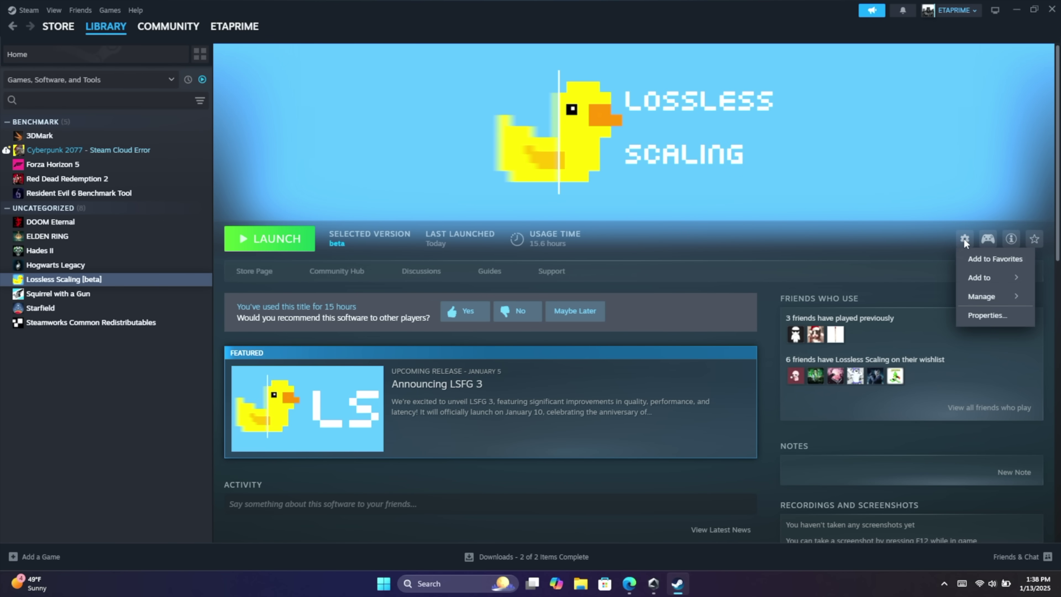
left_click(982, 315)
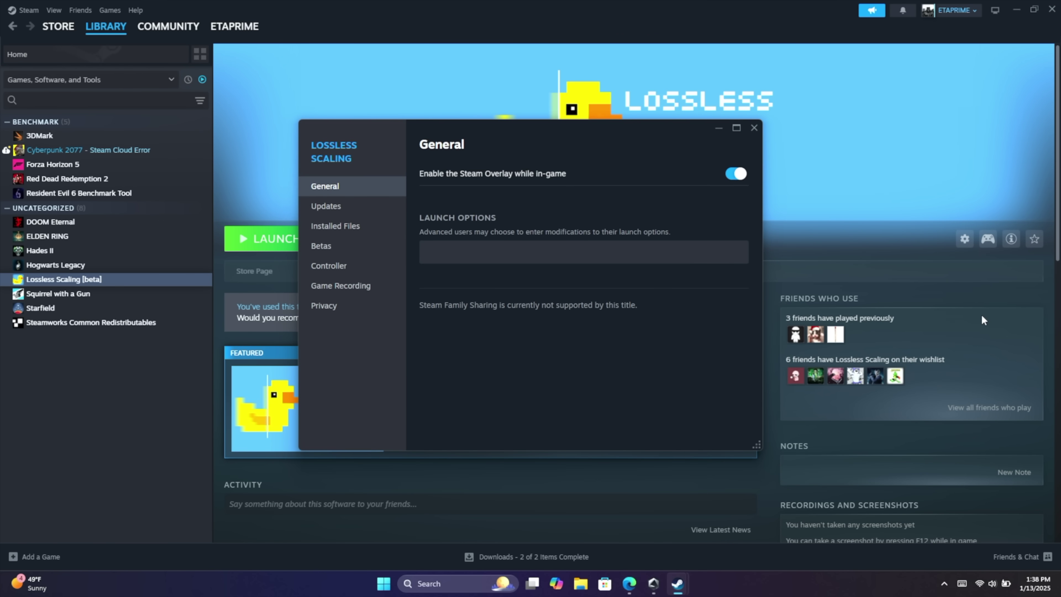
left_click(334, 246)
left_click(736, 176)
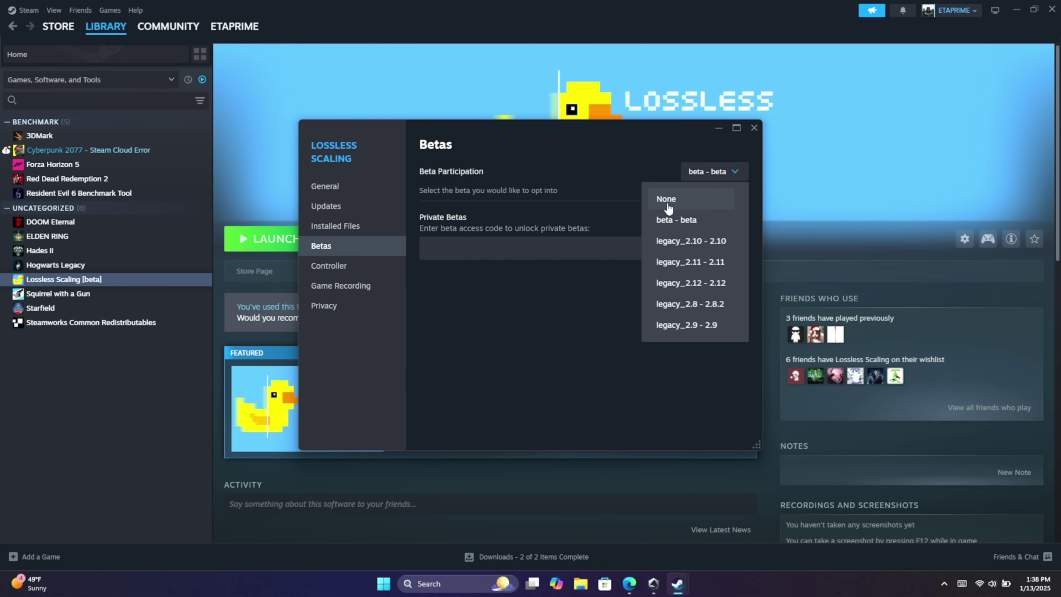
left_click(673, 224)
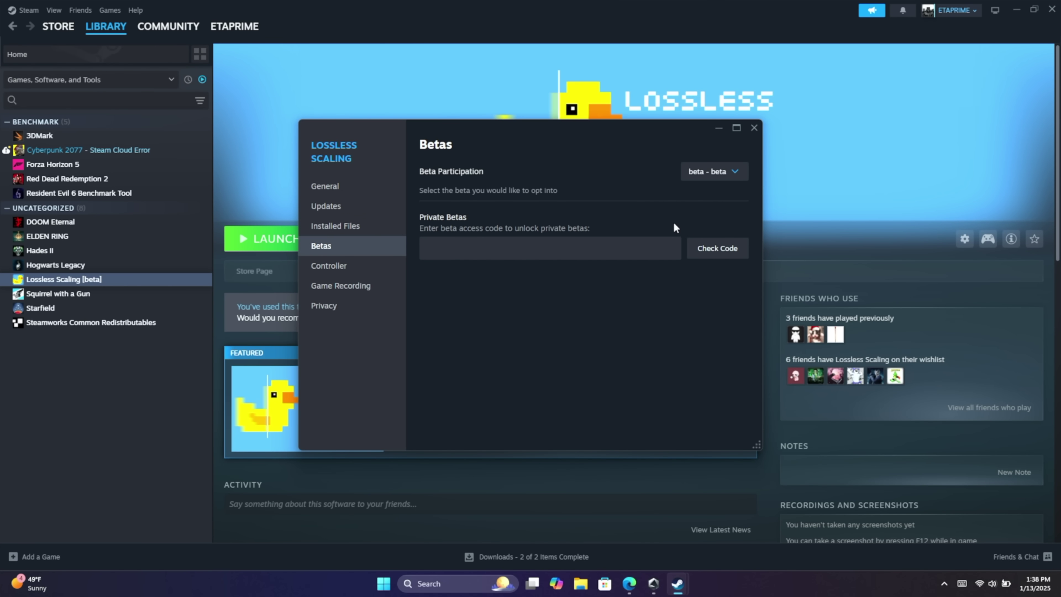
left_click(754, 128)
left_click(267, 238)
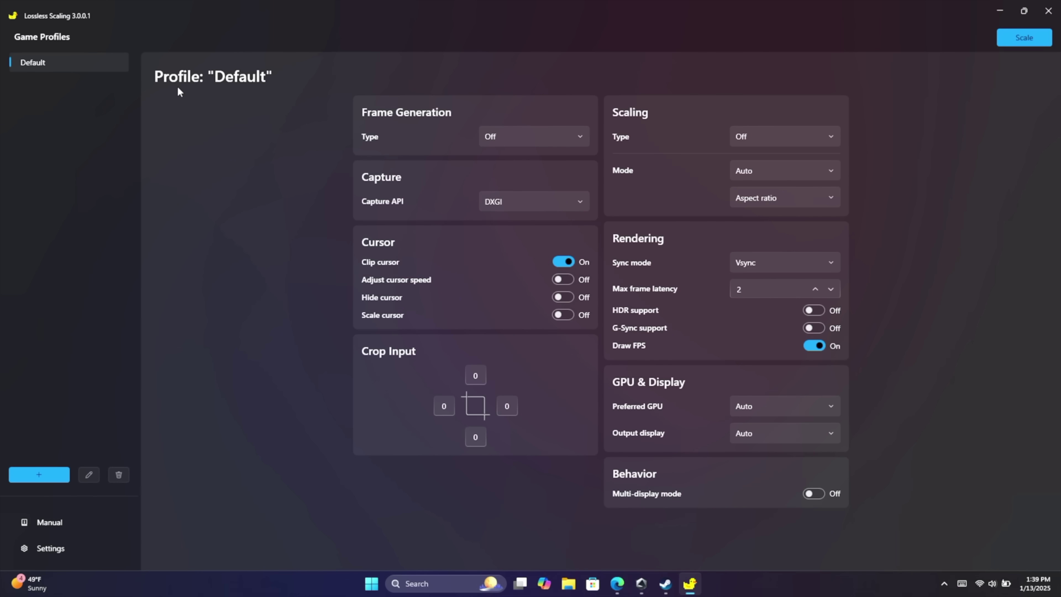
left_click(36, 479)
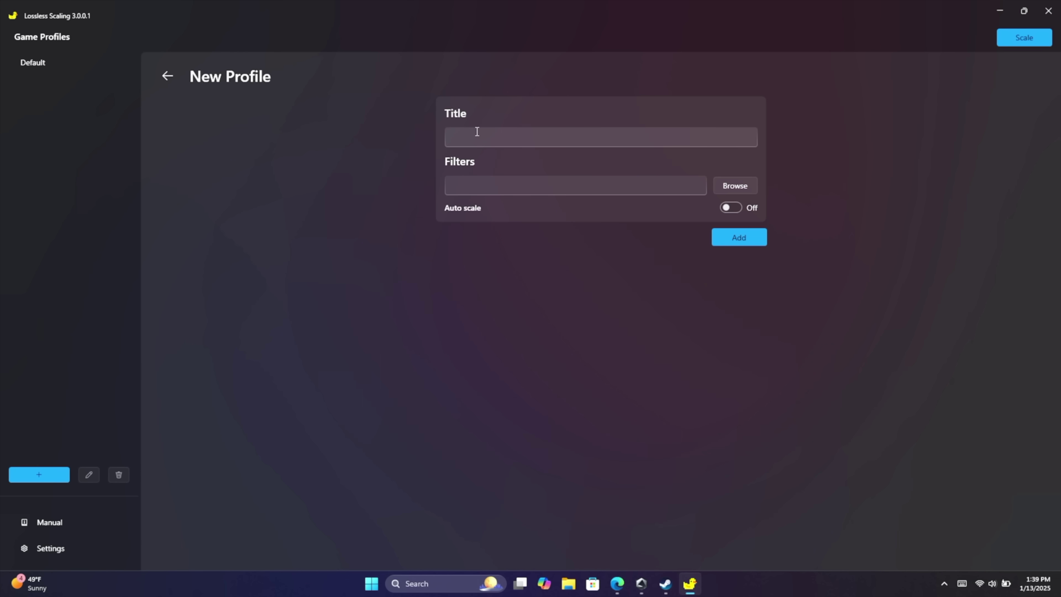
left_click(35, 67)
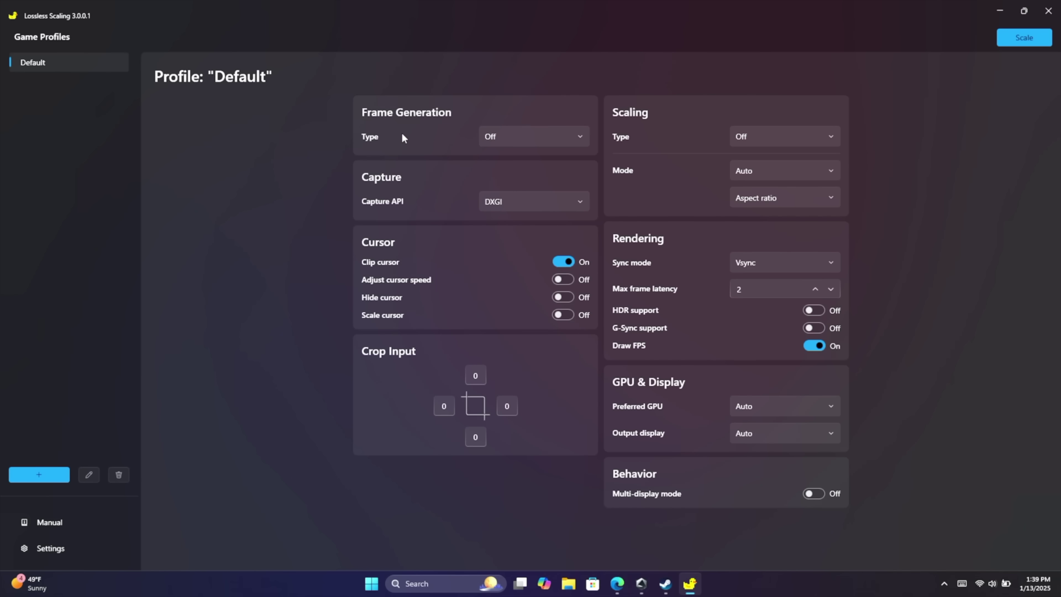
Set frame generation type to LSFG 3.0 and try a Custom mode multiplier of 20
left_click(541, 140)
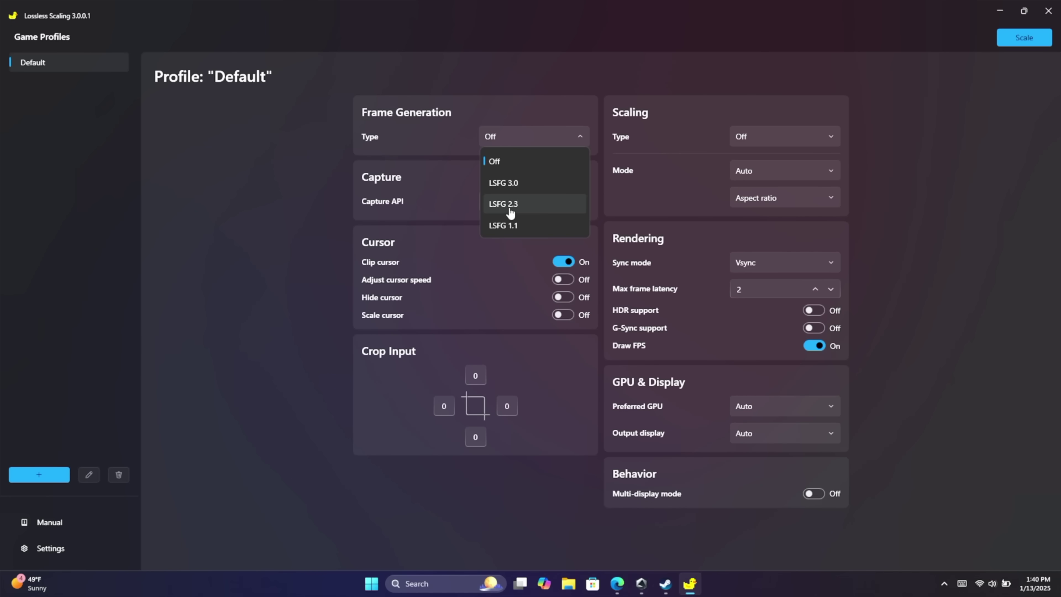
left_click(527, 188)
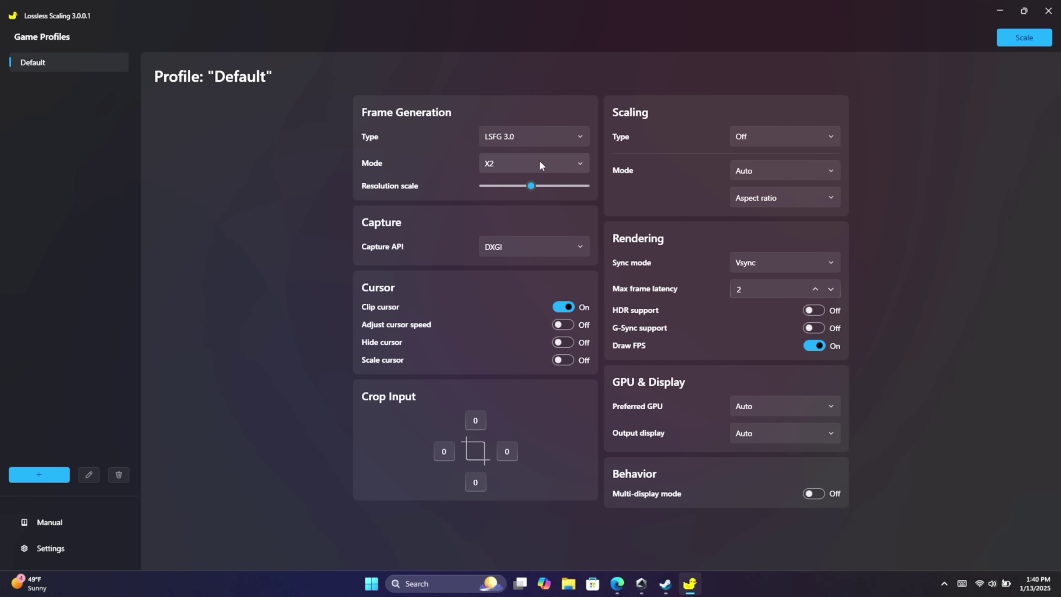
left_click(523, 165)
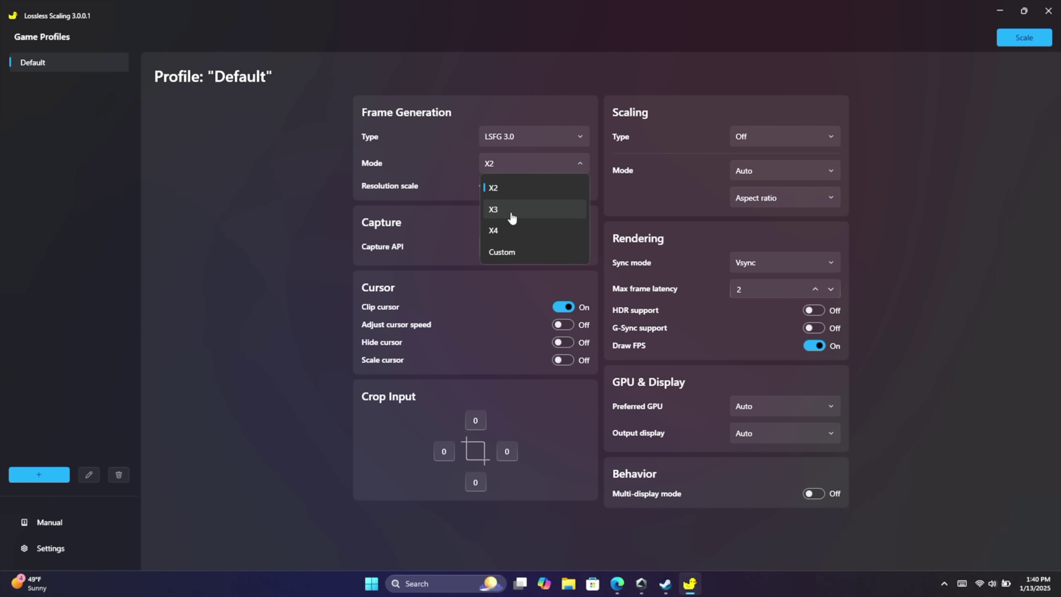
left_click(503, 251)
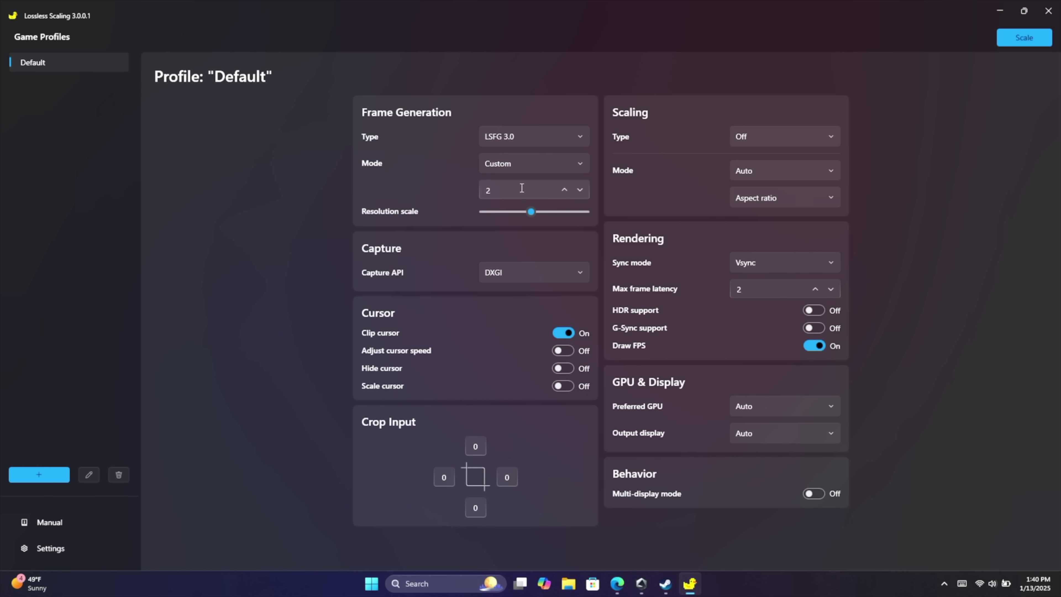
left_click(563, 191)
key("BackSpace")
type("20")
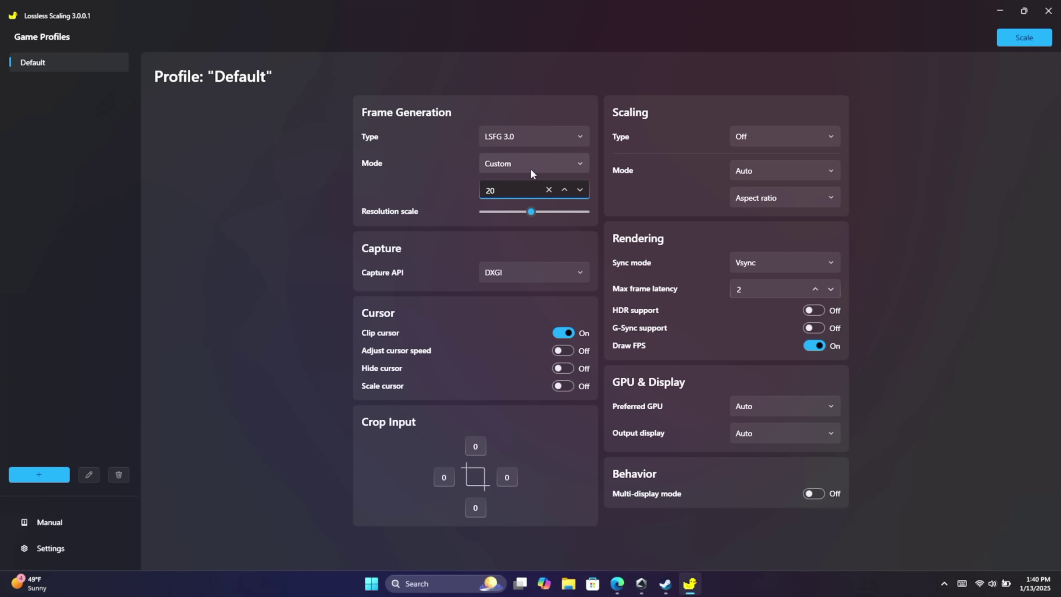
Switch the frame generation mode back to X2
left_click(568, 165)
left_click(501, 193)
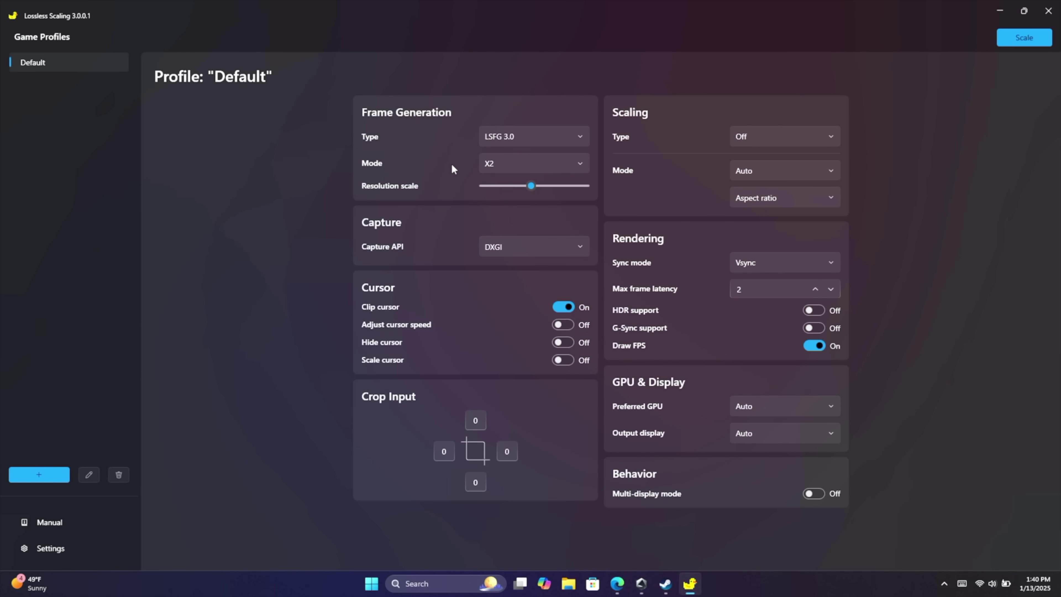
left_click(526, 166)
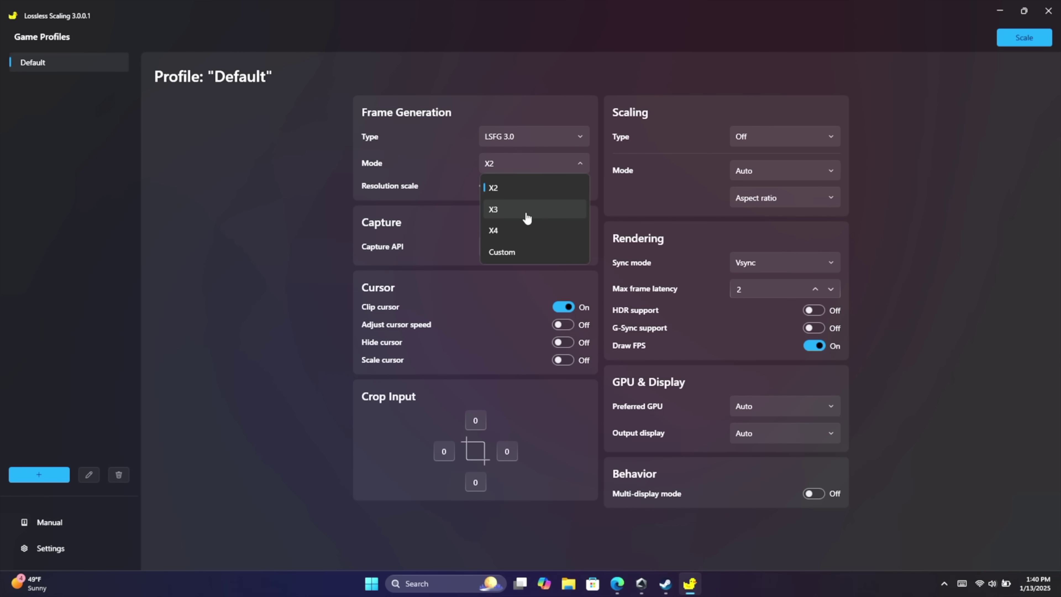
left_click(505, 190)
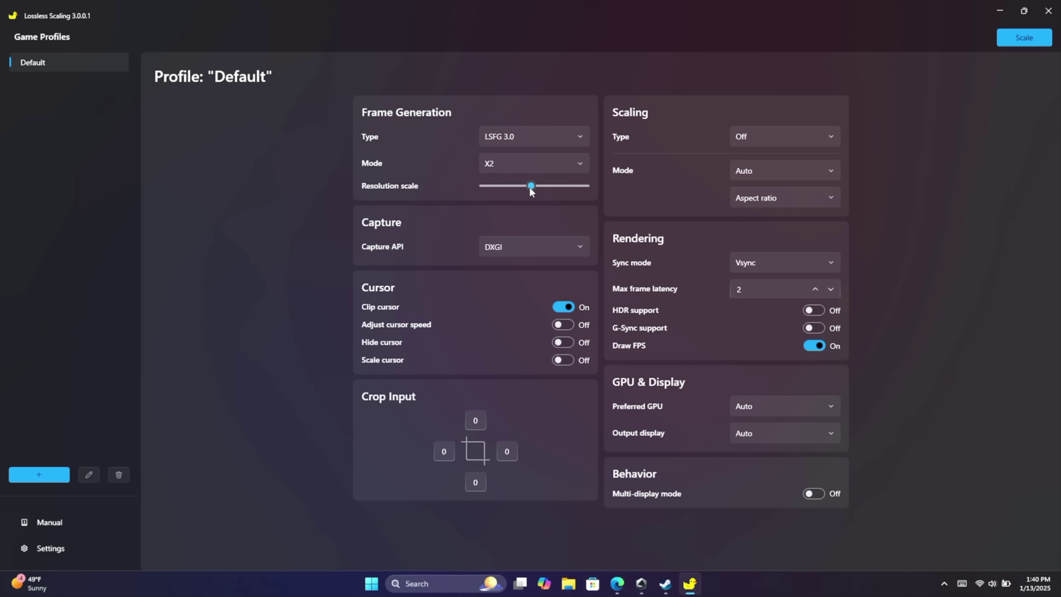
Set the frame generation resolution scale to 60 after briefly pushing it to 100
left_click_drag(530, 188, 526, 187)
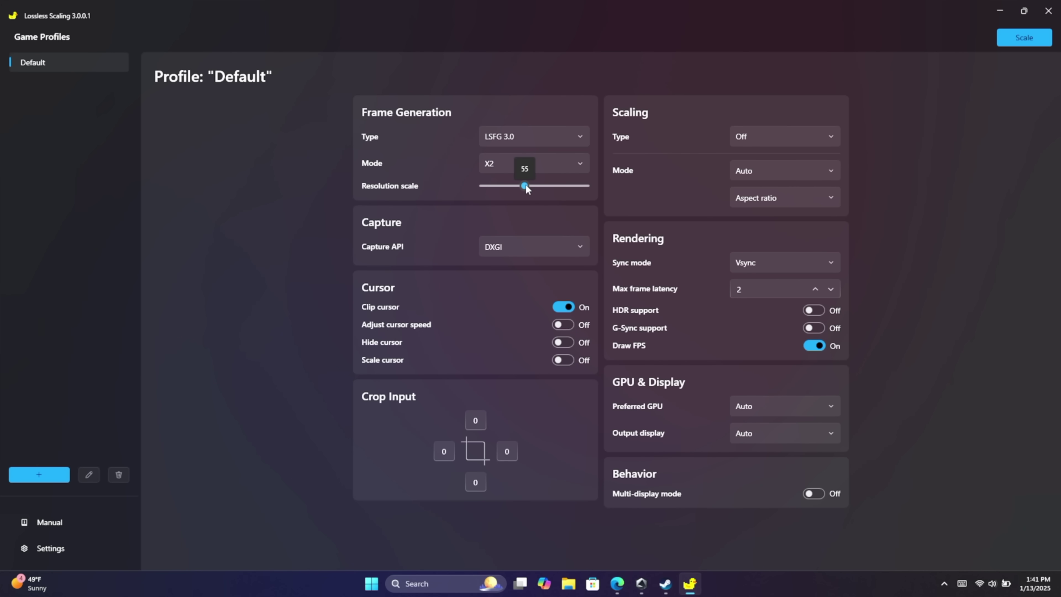
left_click_drag(527, 189, 595, 187)
mouse_move(521, 188)
left_mouse_down()
mouse_move(472, 186)
mouse_move(532, 188)
left_mouse_up()
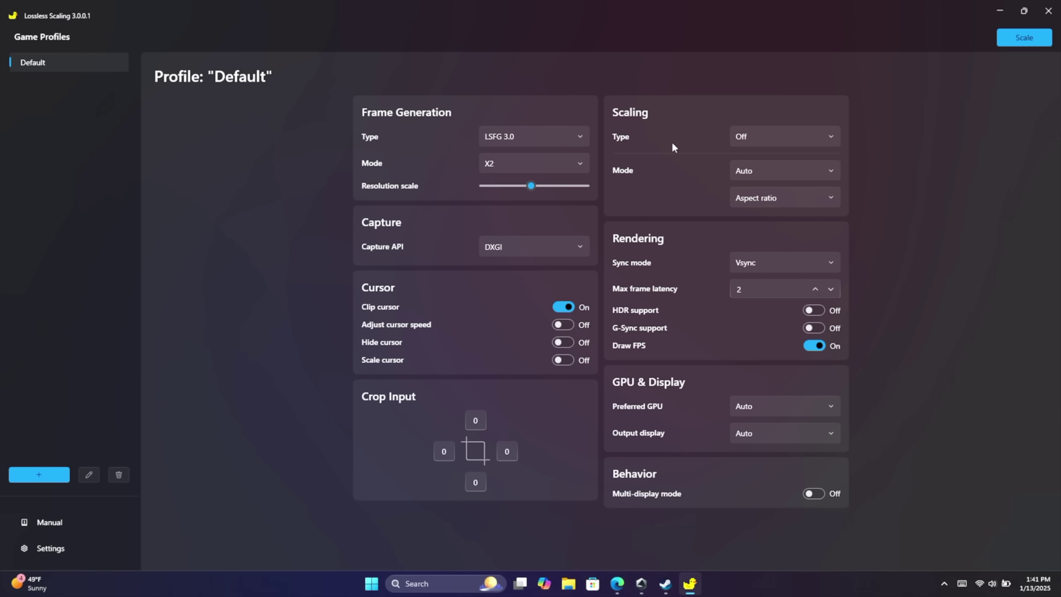
Change the scaling type from Off to SGSR, trying LS1 along the way
left_click(783, 141)
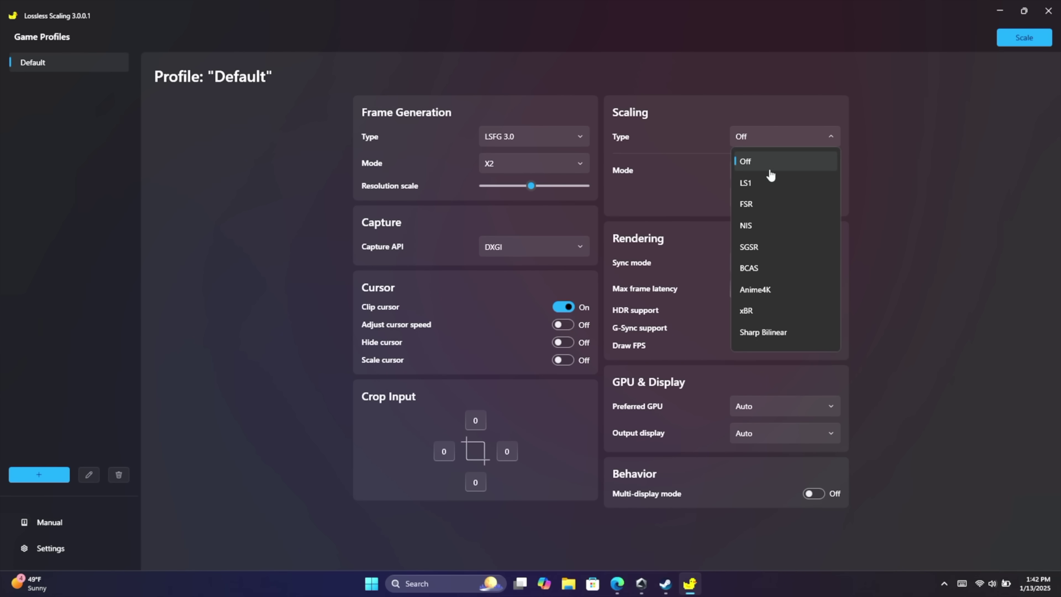
left_click(780, 187)
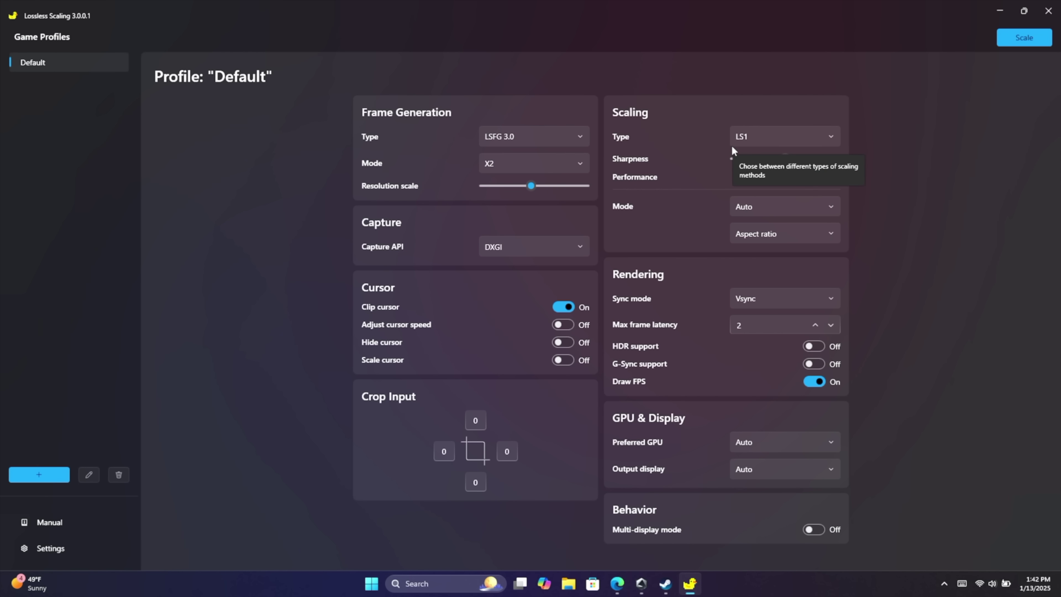
left_click(762, 138)
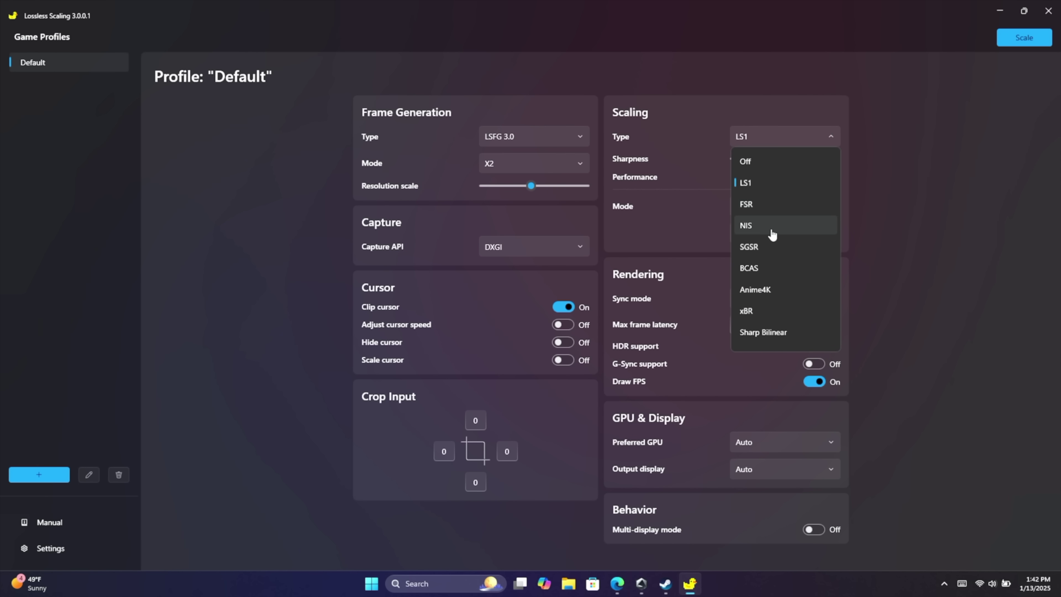
left_click(775, 250)
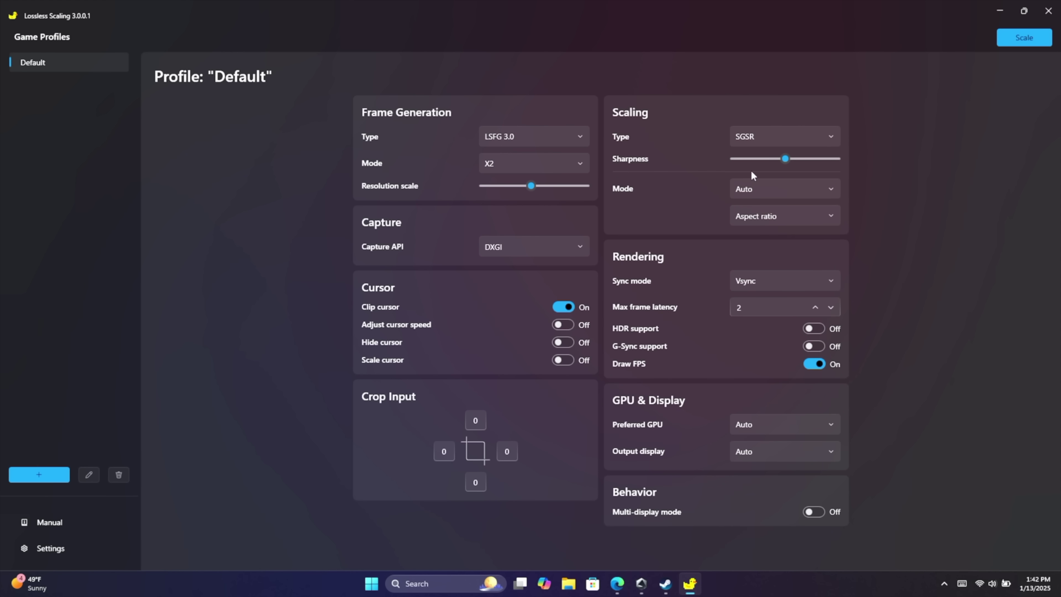
left_click(765, 138)
scroll(770, 202, "up", 2)
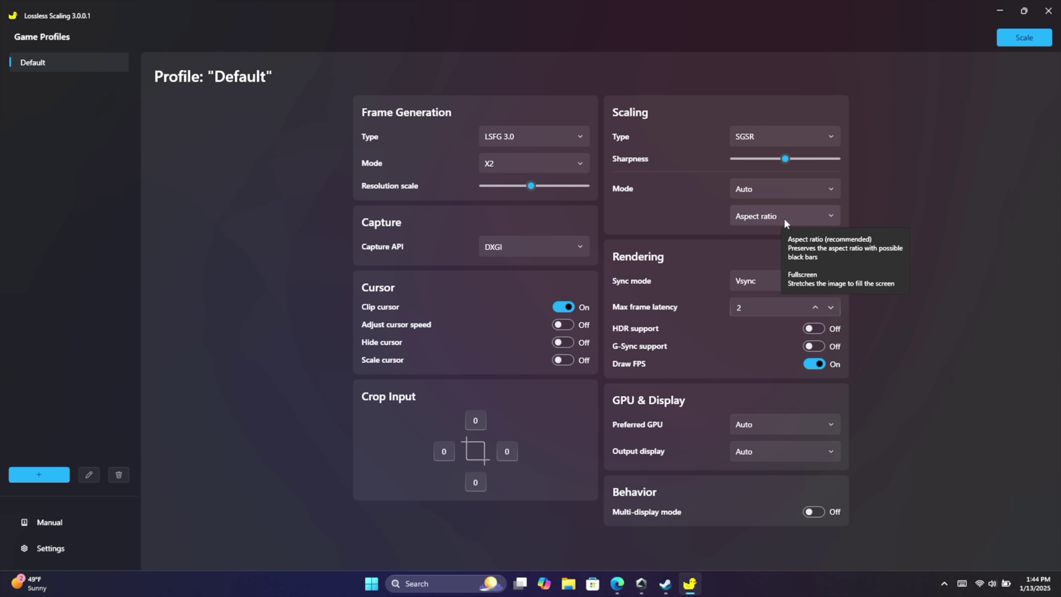
left_click(777, 188)
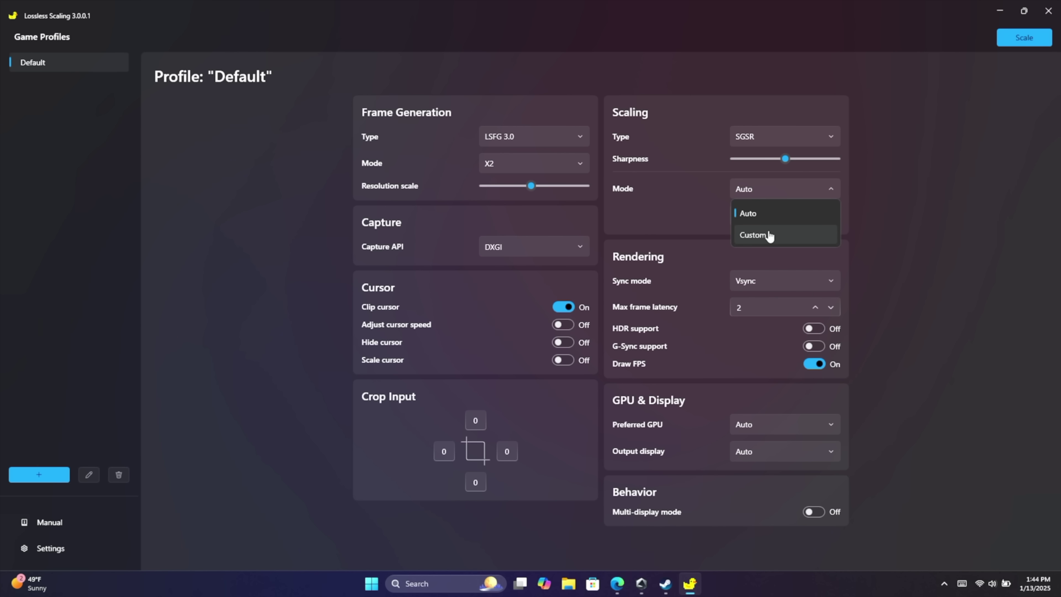
left_click(769, 236)
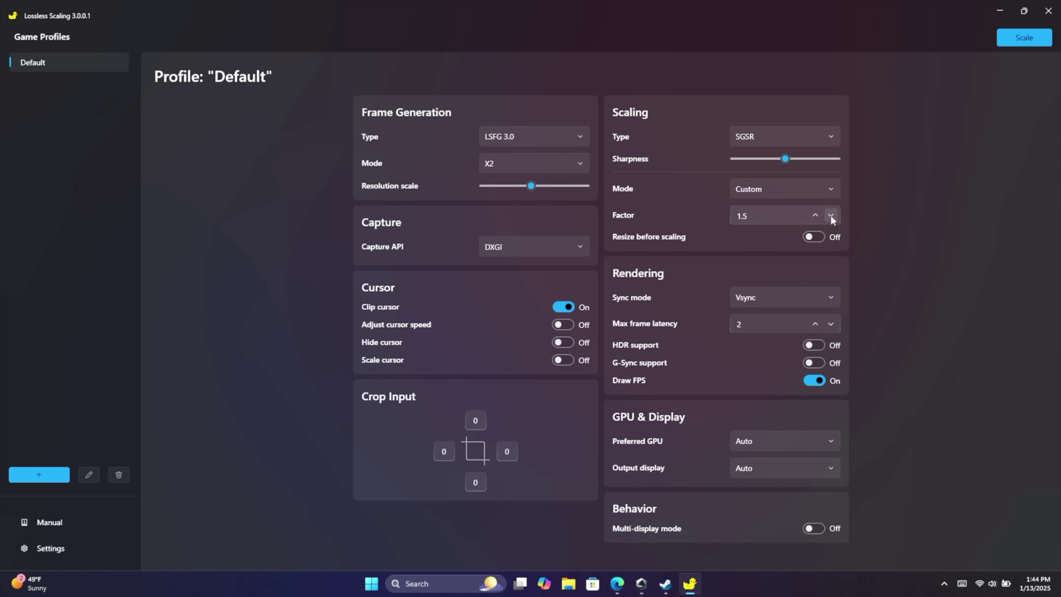
left_click(815, 215)
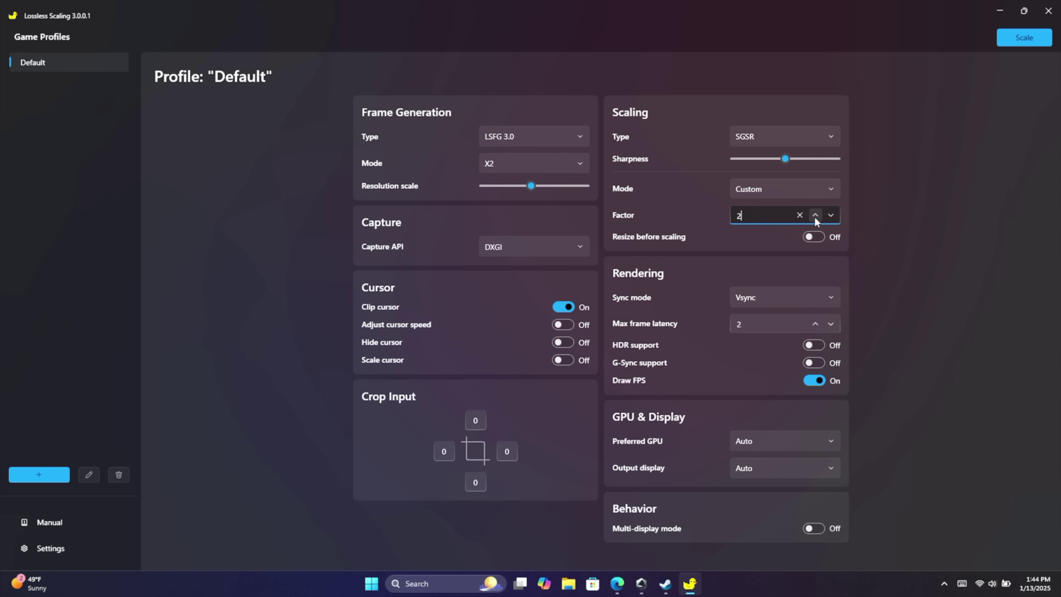
left_click(770, 189)
left_click(754, 210)
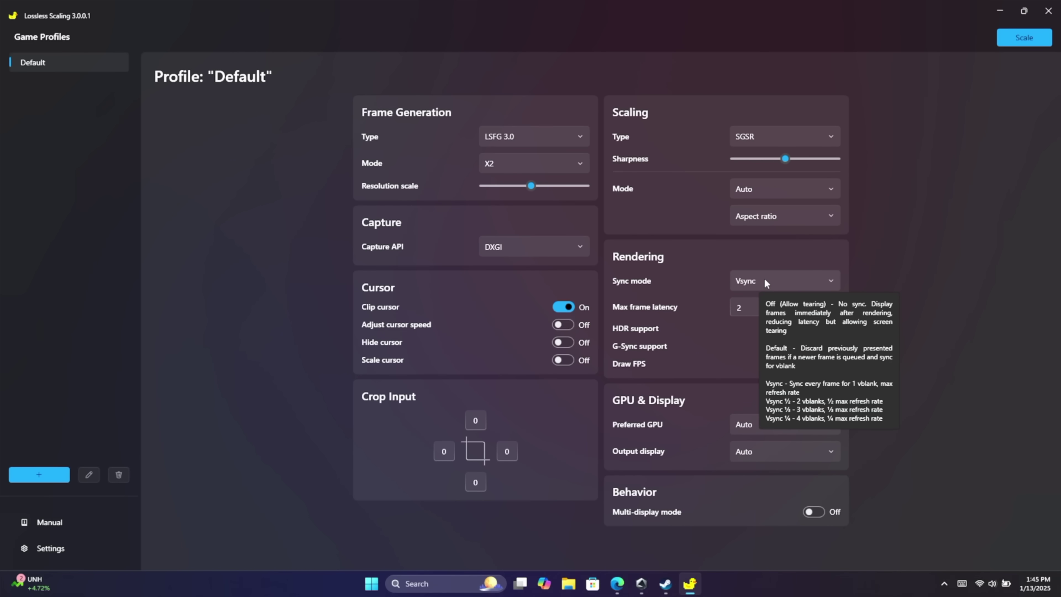
left_click(766, 281)
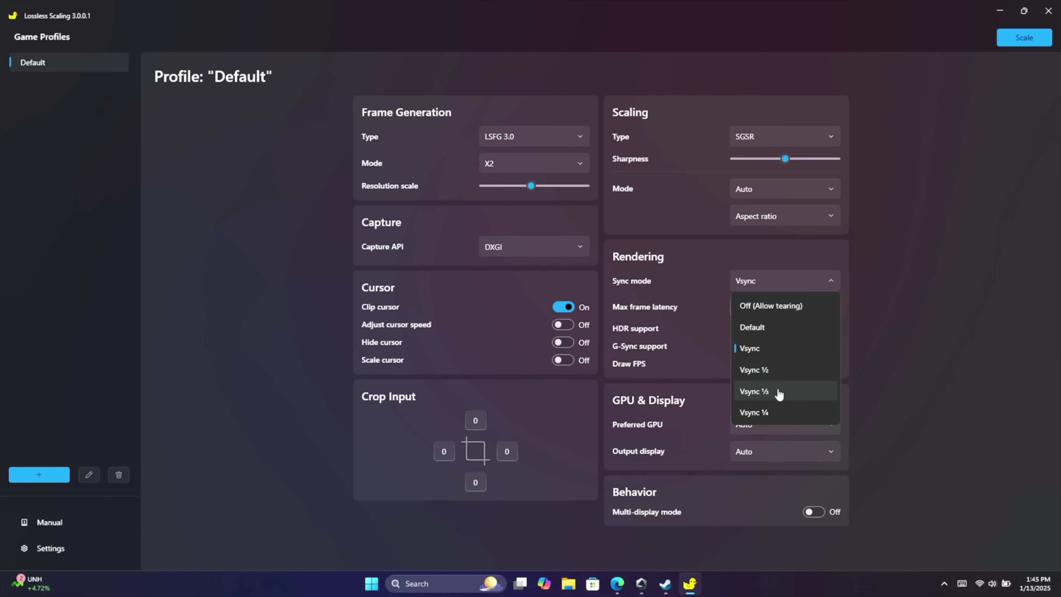
left_click(749, 353)
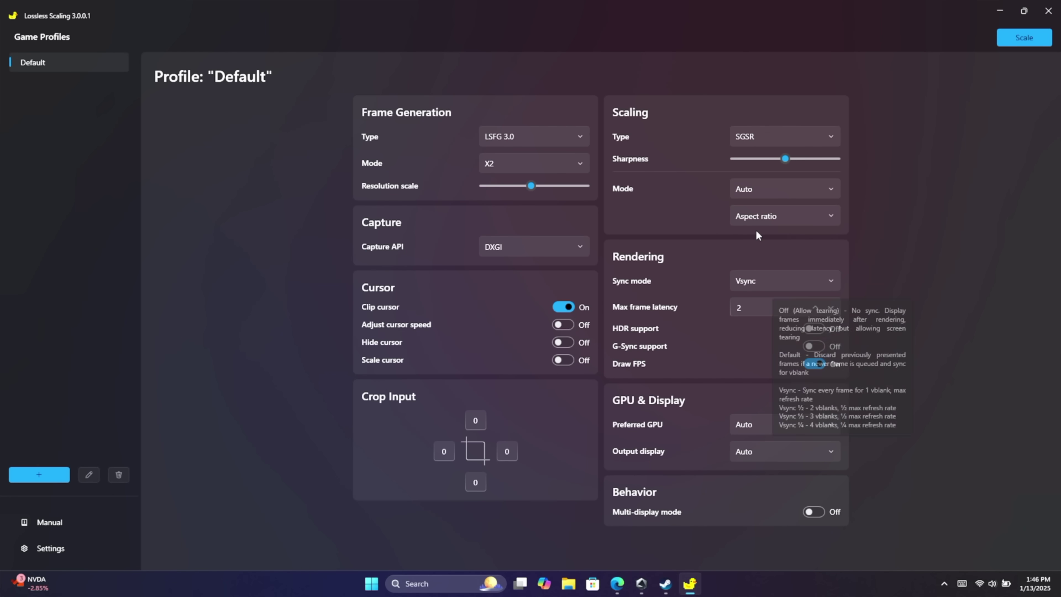
Settle Max frame latency at 3 after overshooting to 4 and dropping back to 2
left_click(815, 308)
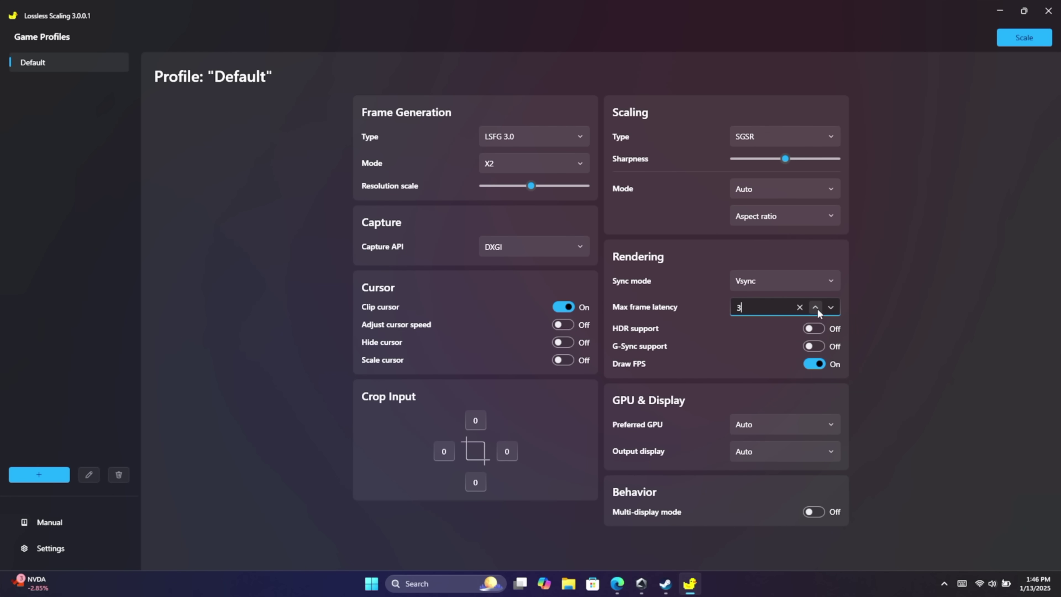
left_click(816, 308)
left_click(815, 308)
left_click(830, 307)
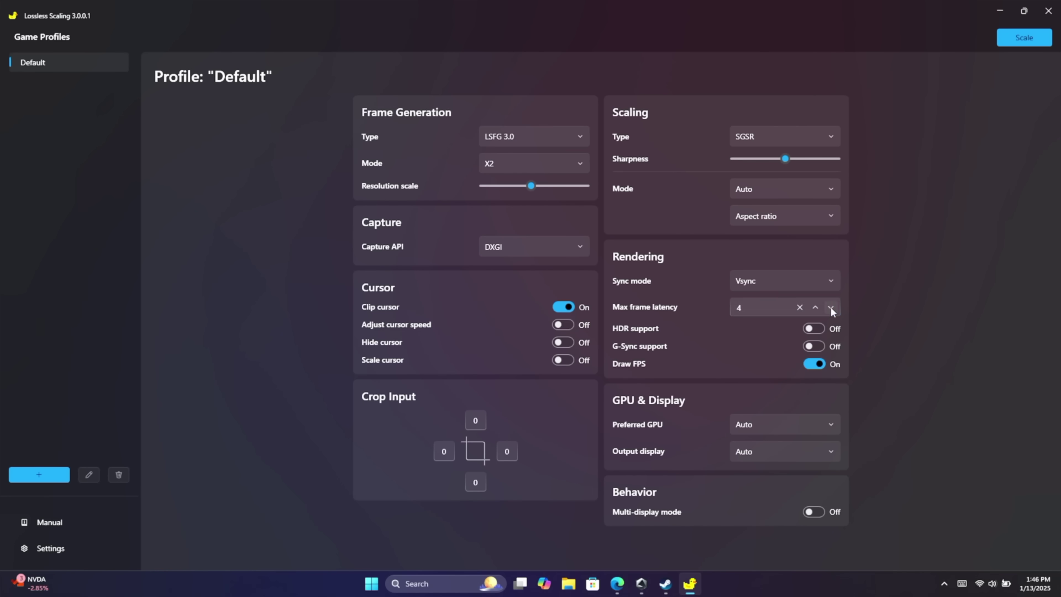
left_click(831, 307)
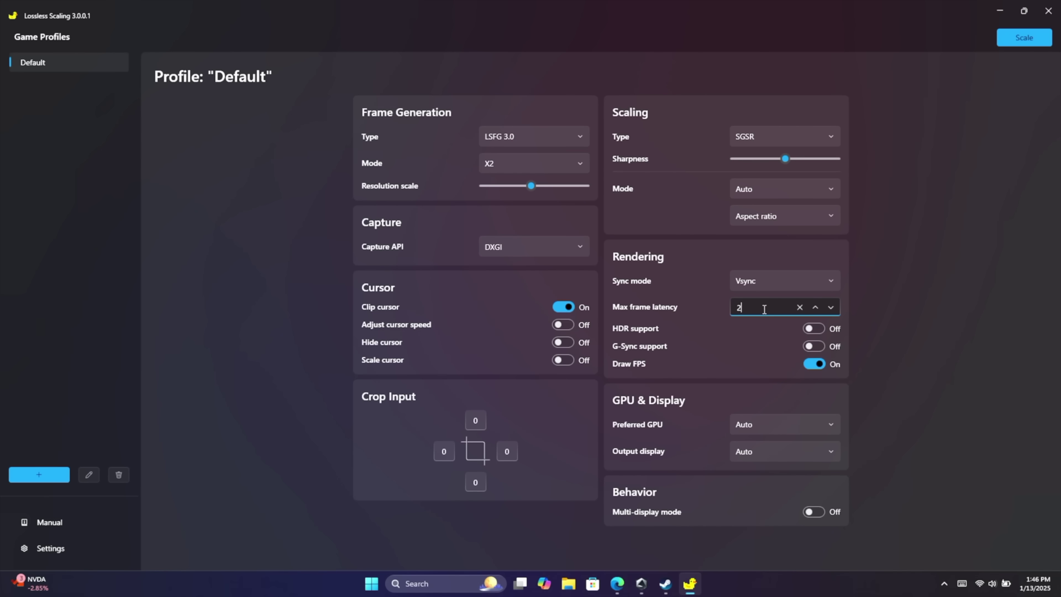
left_click(815, 308)
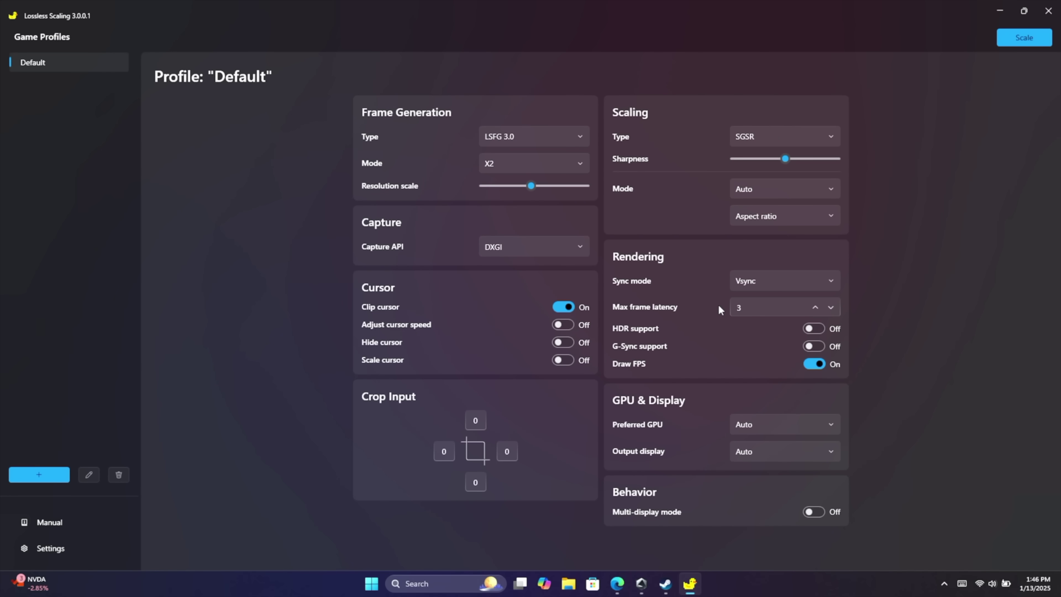
mouse_move(753, 308)
left_click(791, 422)
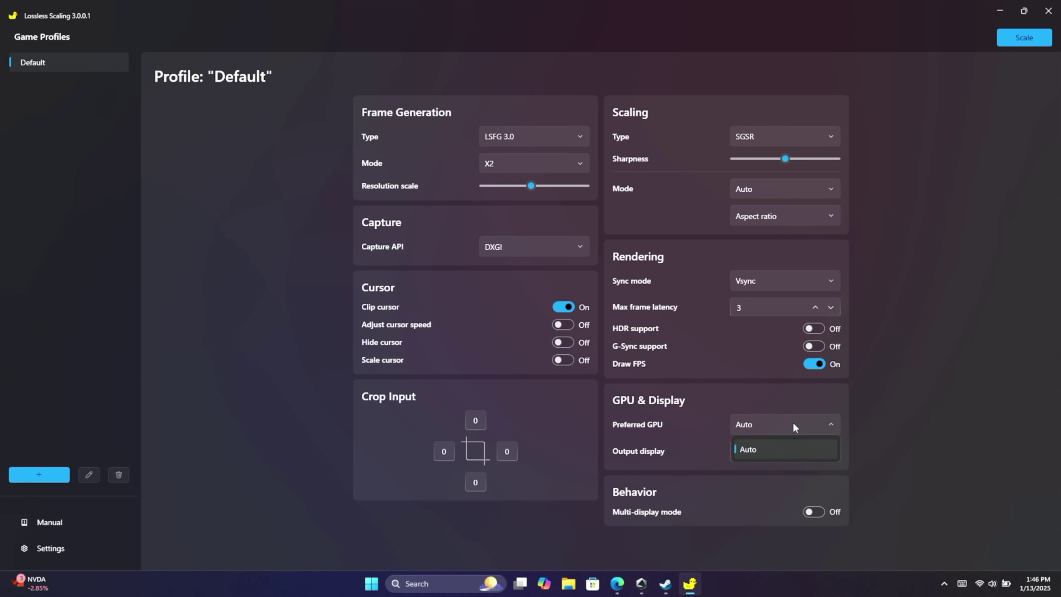
left_click(778, 446)
left_click(771, 453)
left_click(771, 453)
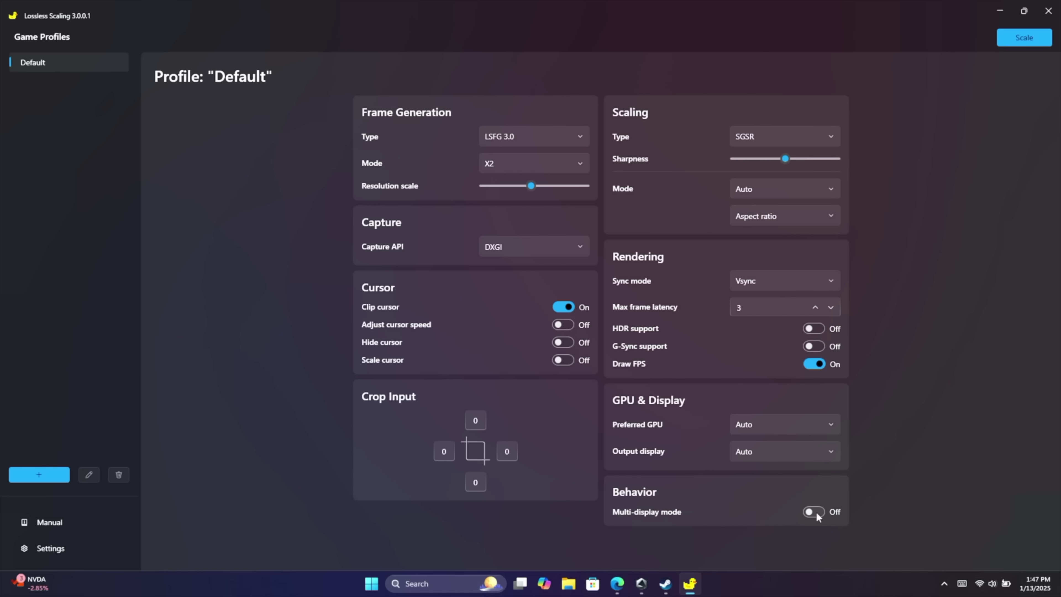
mouse_move(821, 513)
mouse_move(545, 140)
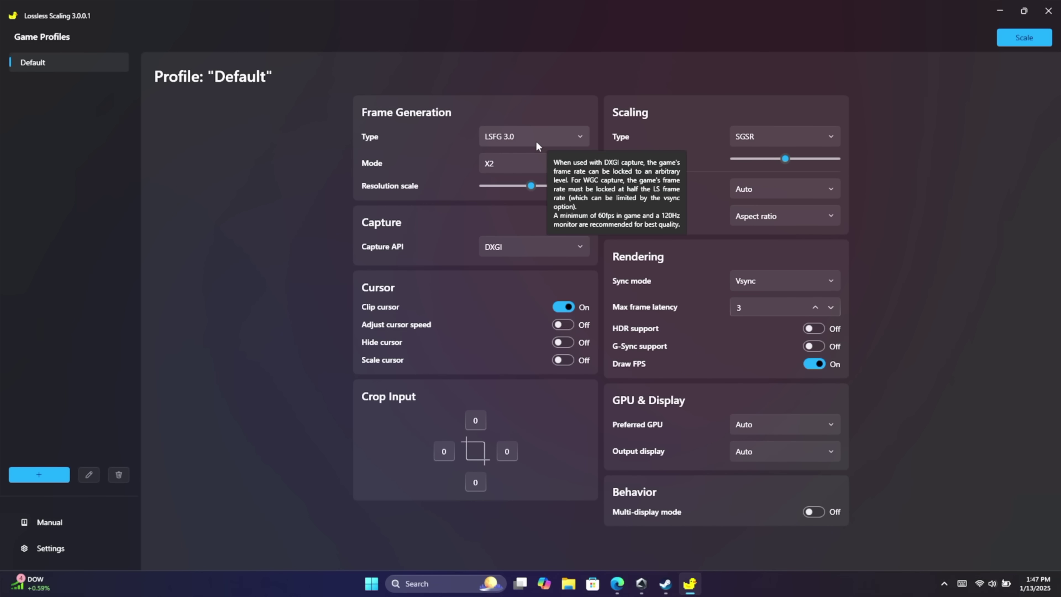
mouse_move(528, 170)
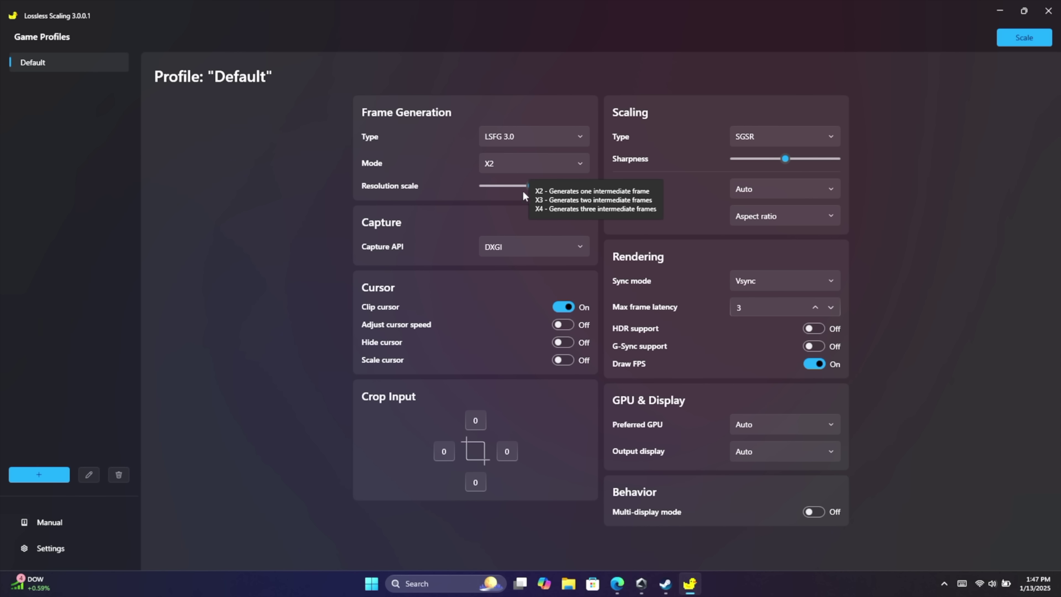
left_click(531, 186)
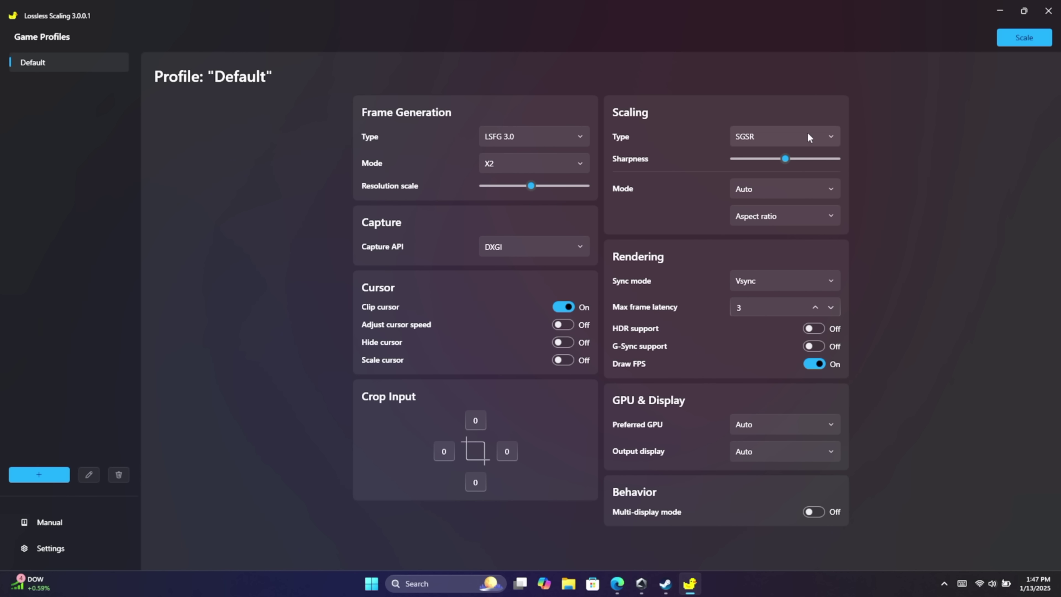
mouse_move(808, 132)
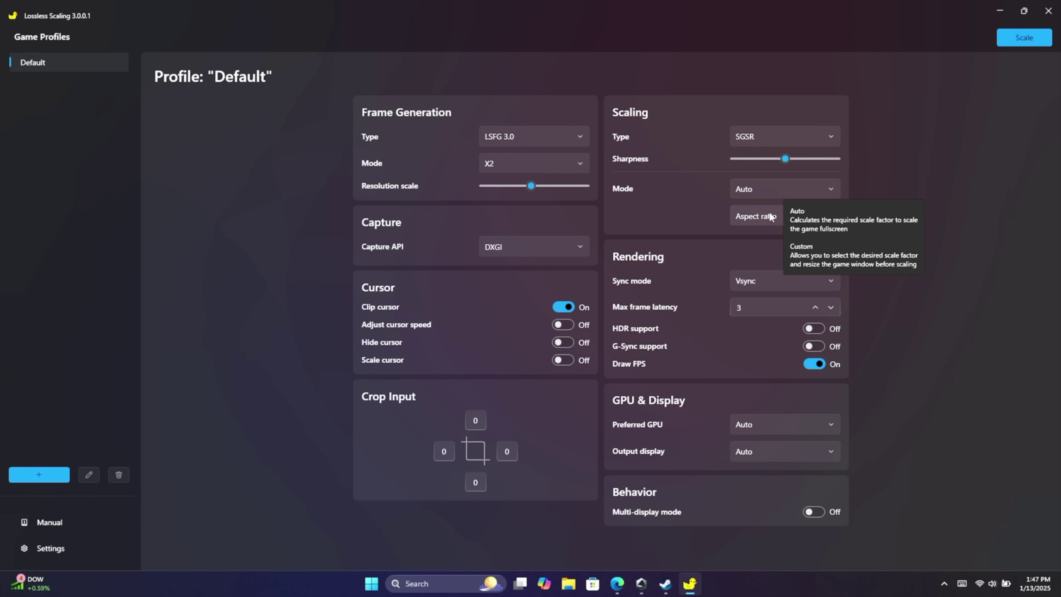
mouse_move(769, 215)
mouse_move(762, 284)
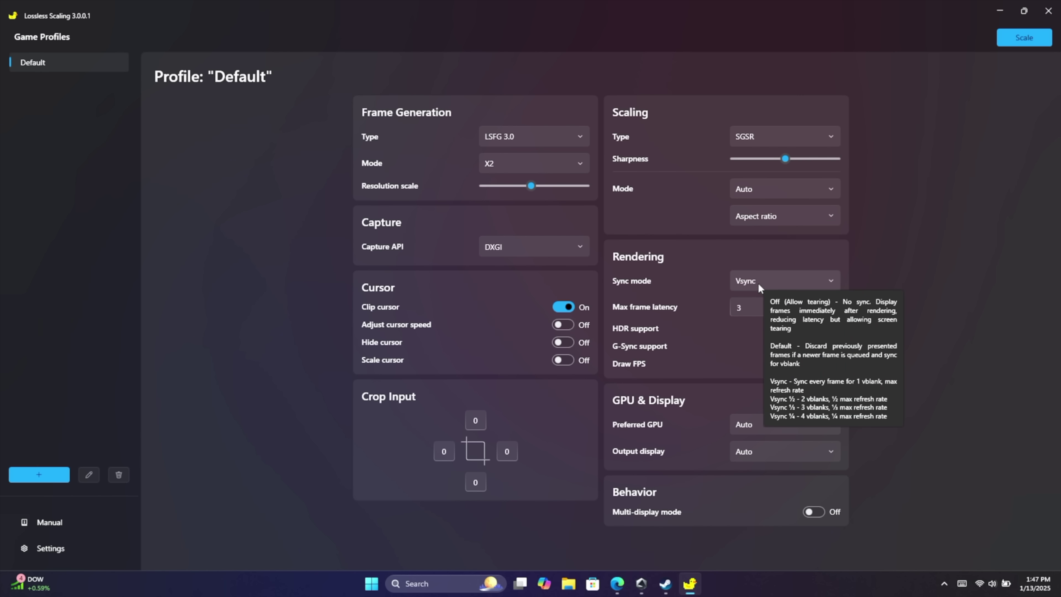
mouse_move(768, 308)
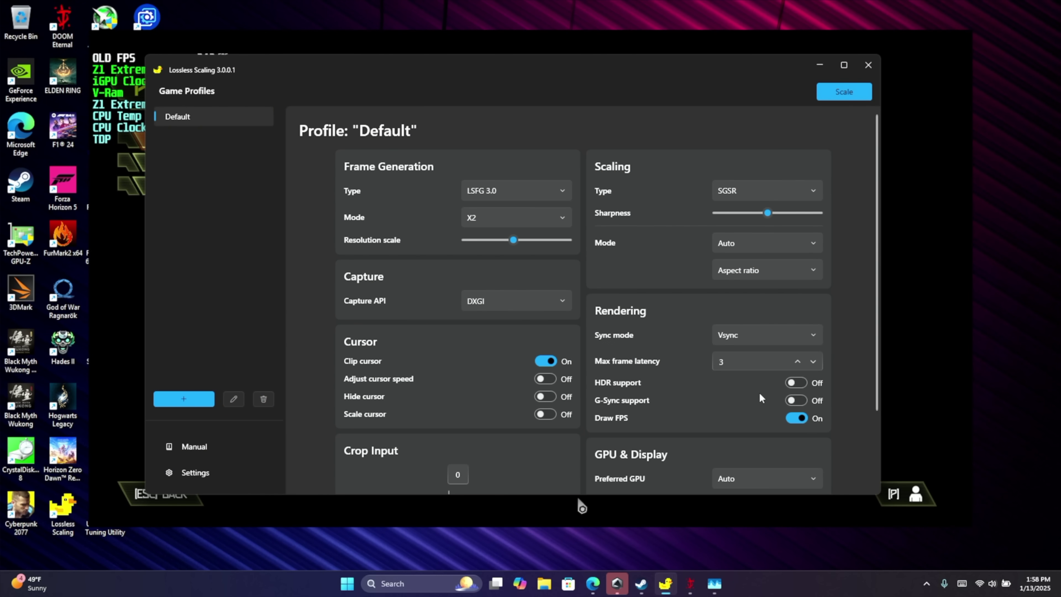
Start scaling the Doom Eternal window with the Default profile's frame generation
left_click(854, 101)
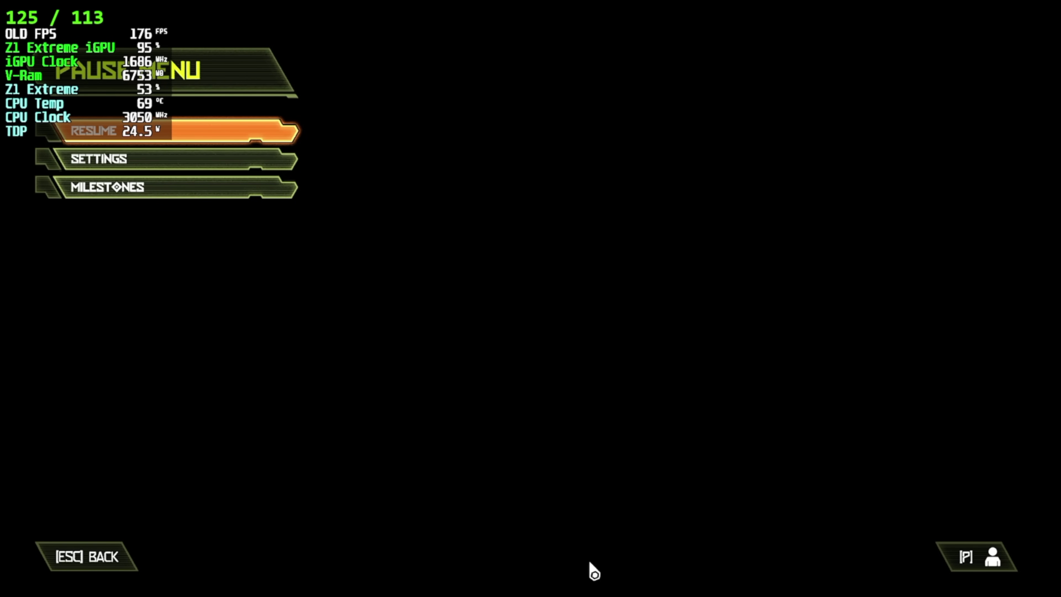
Resume the level, kill the imp beyond the green arch door and advance into the ruins
key("Escape")
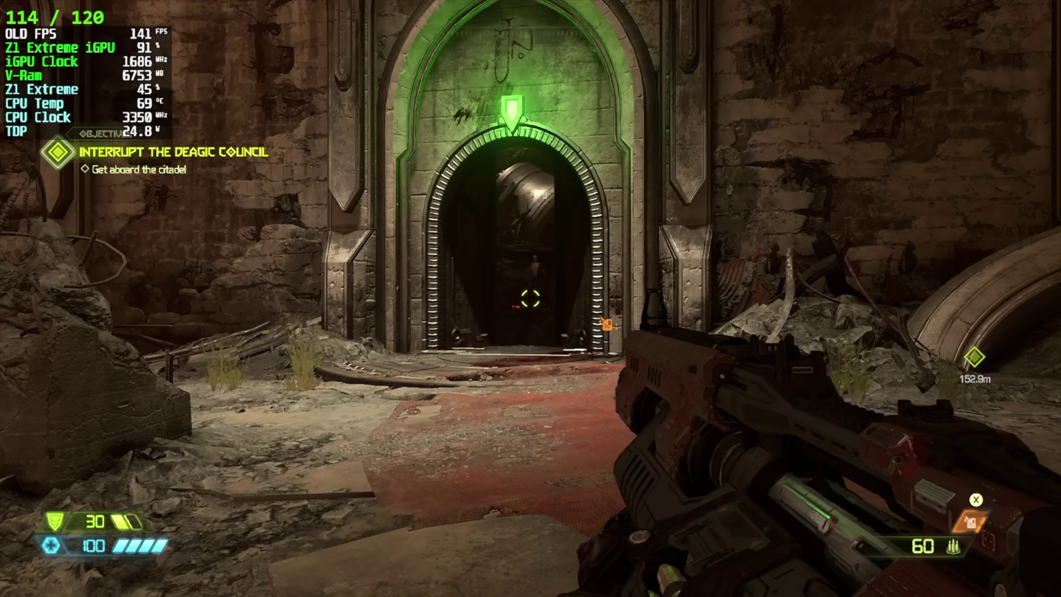
key("s")
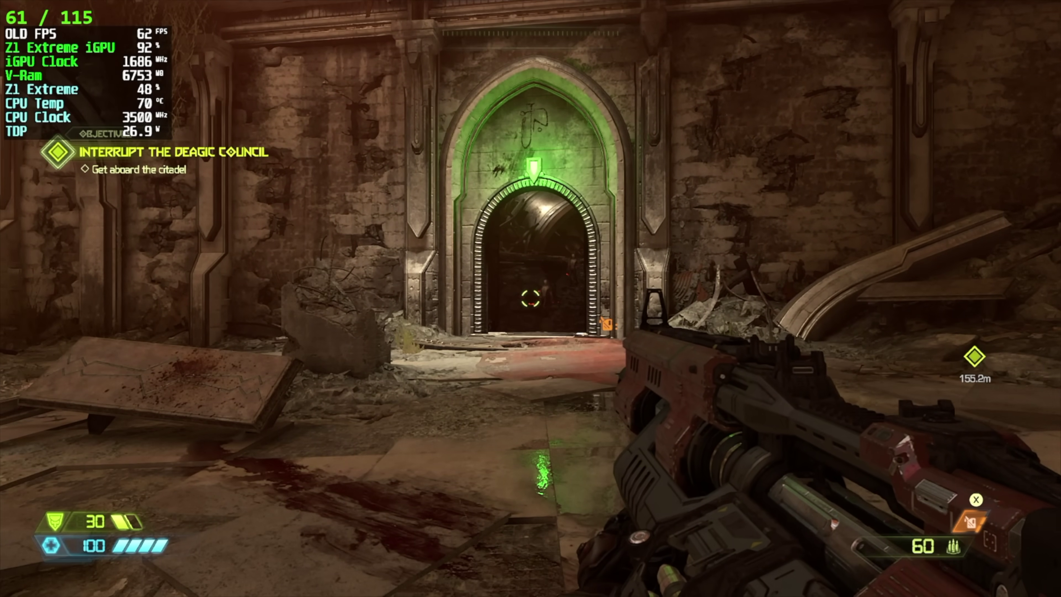
key("w")
left_click(530, 298)
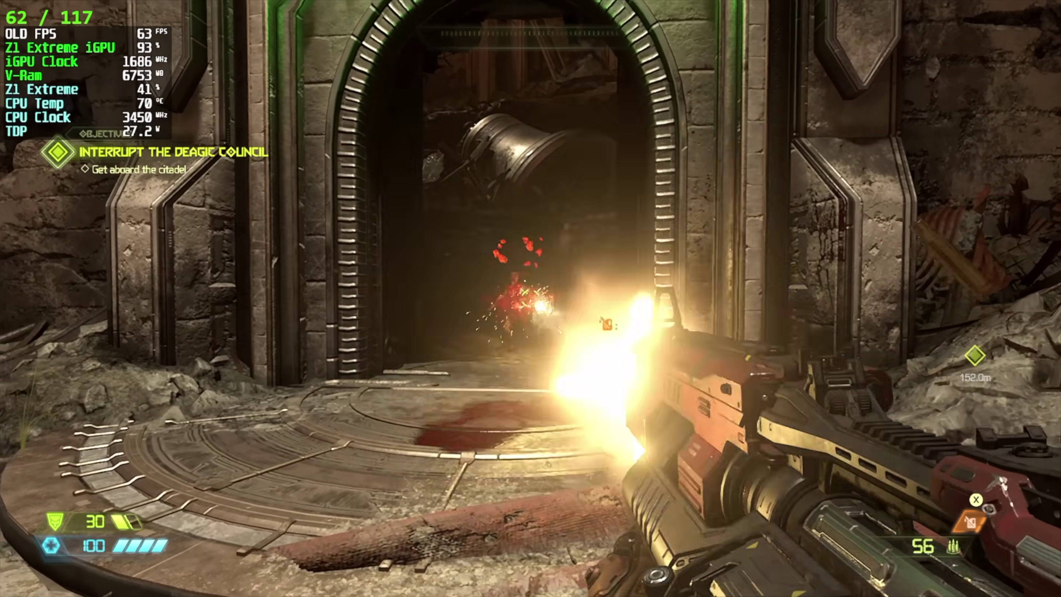
key("w")
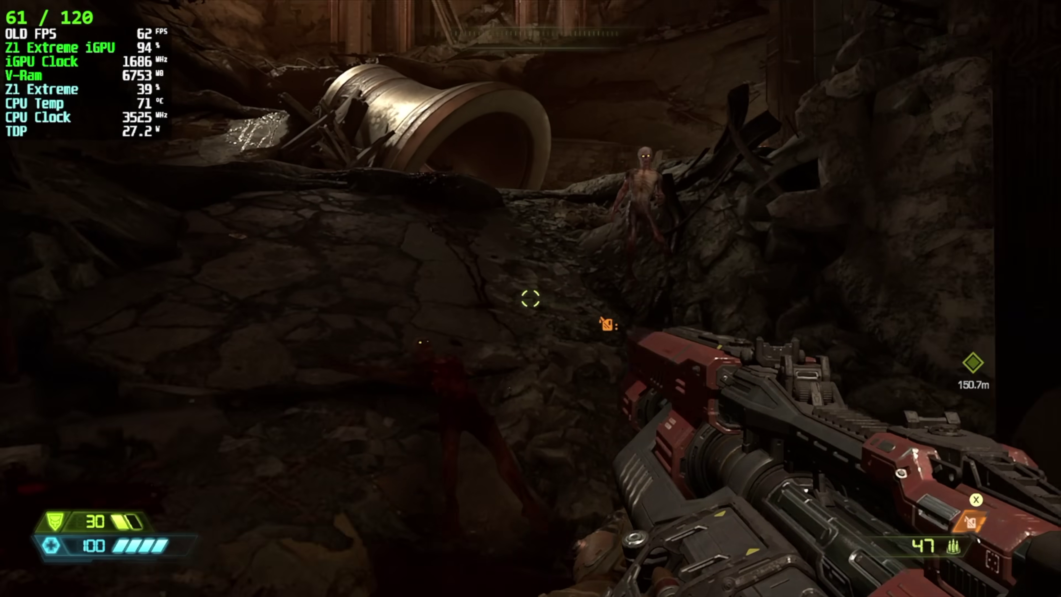
left_click(530, 298)
left_click(530, 298)
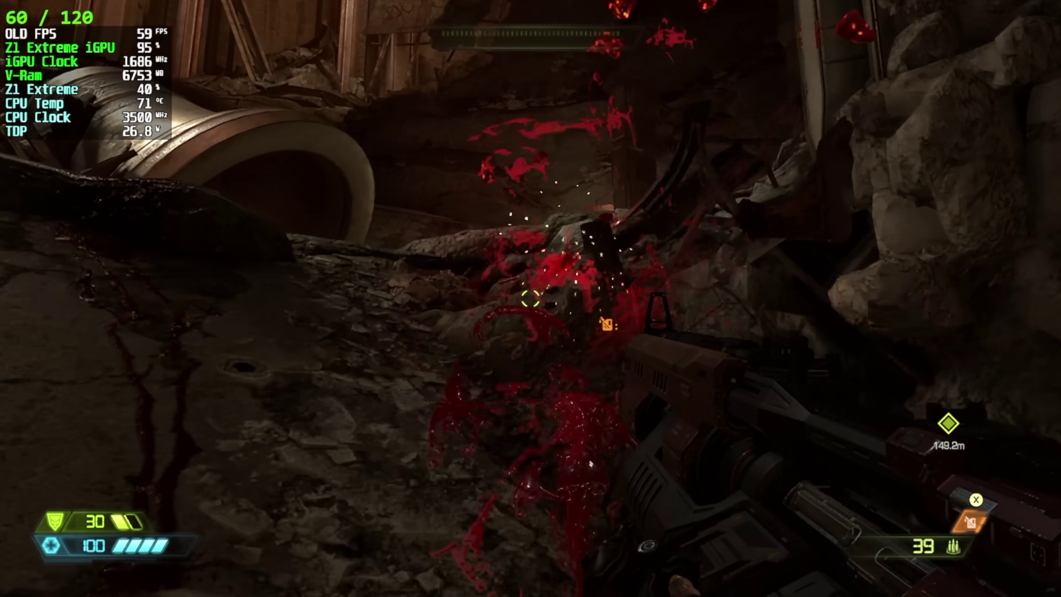
key("w")
key("w")
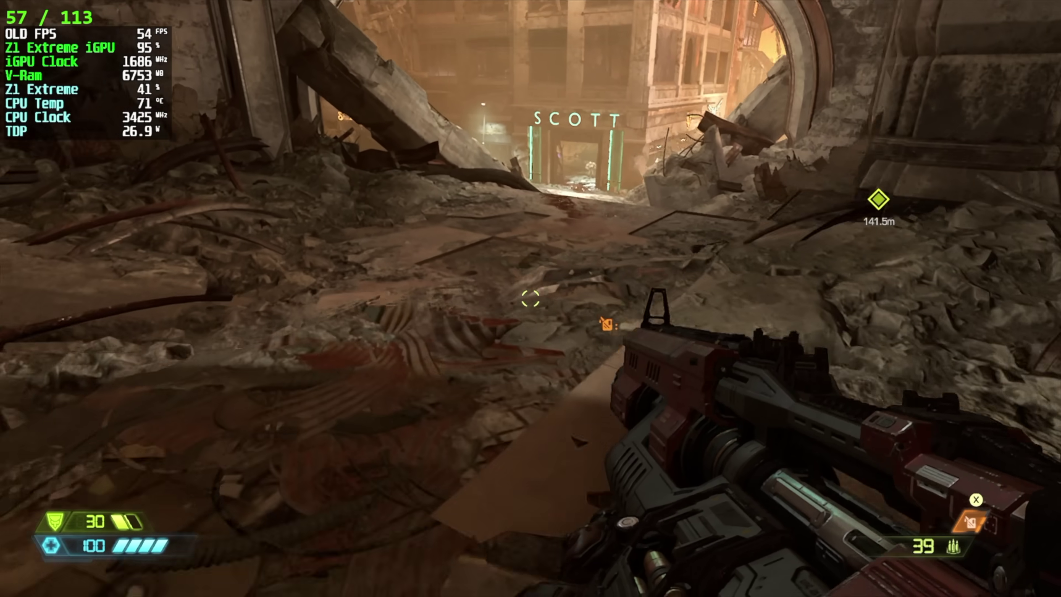
key("w")
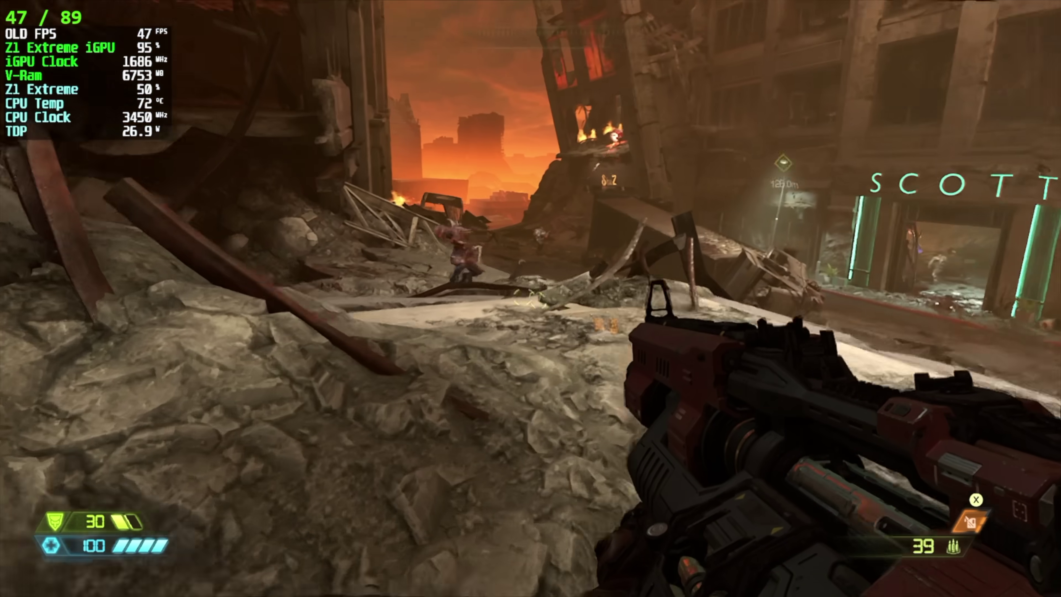
Kill the imp and the demon further down the ruined street
left_click(530, 298)
left_click(531, 297)
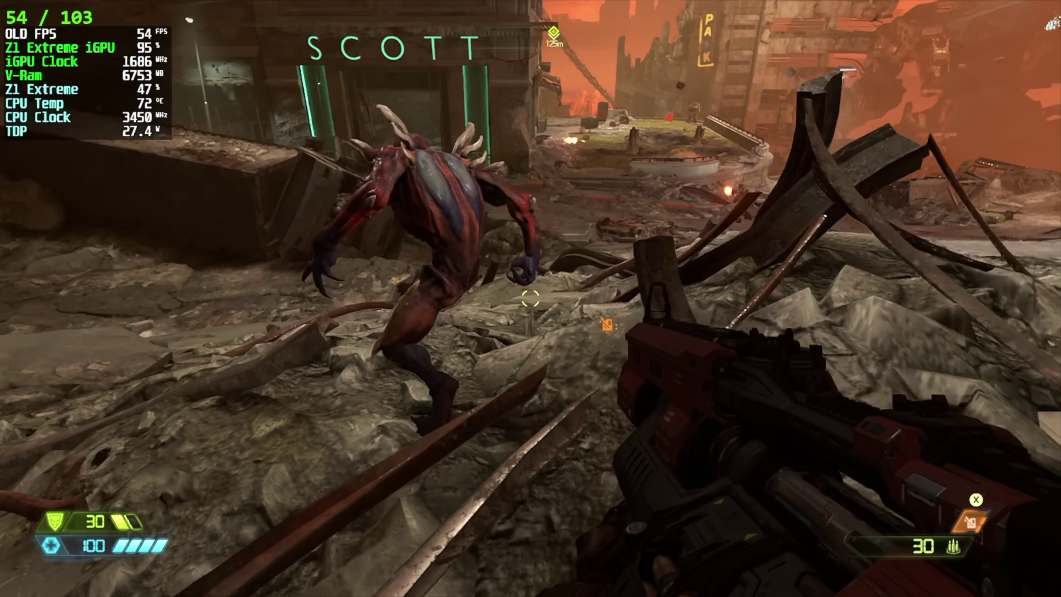
left_click(531, 298)
left_click(531, 298)
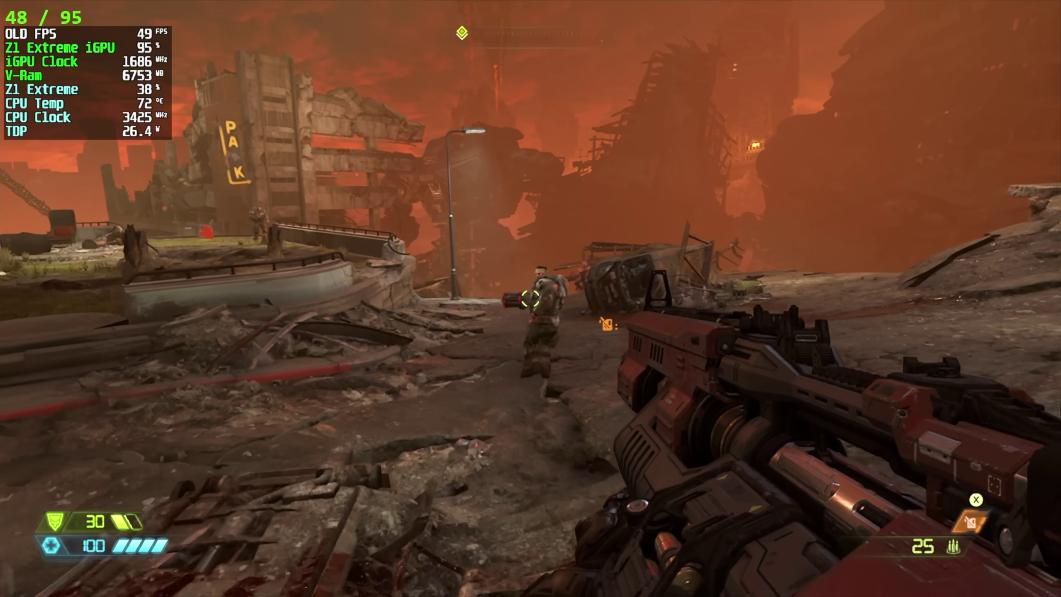
left_click(531, 298)
left_click(530, 298)
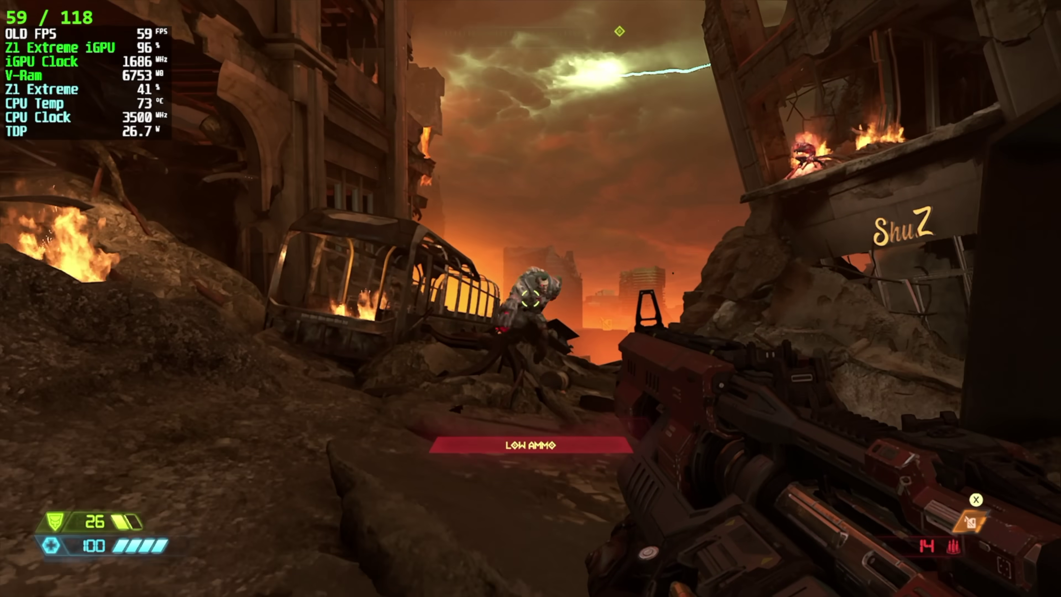
left_click(531, 298)
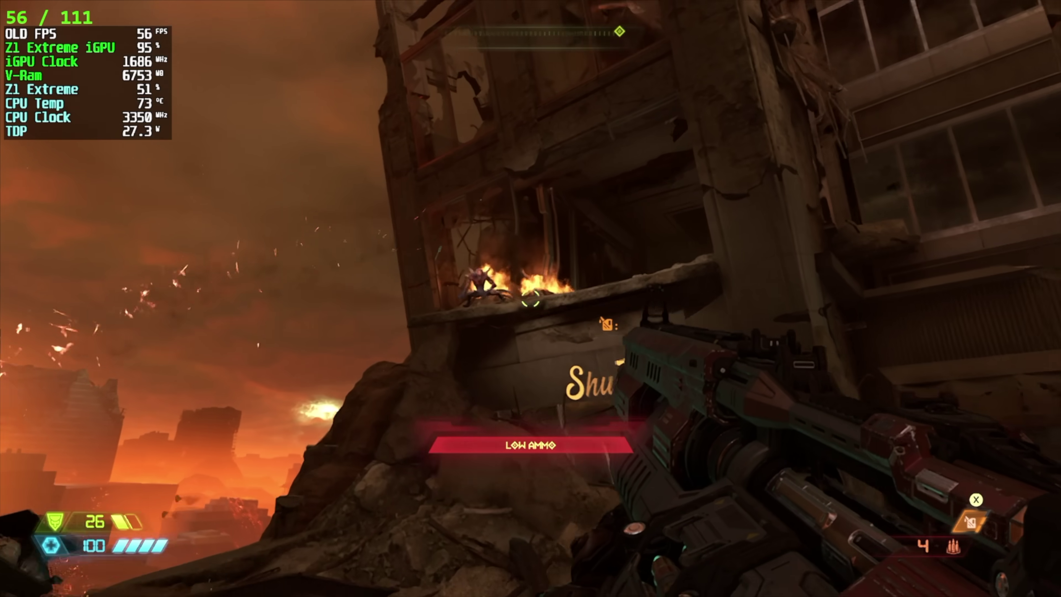
left_click(531, 298)
Switch to the combat shotgun and blast enemies at the SCOTT storefront and canyon
key("1")
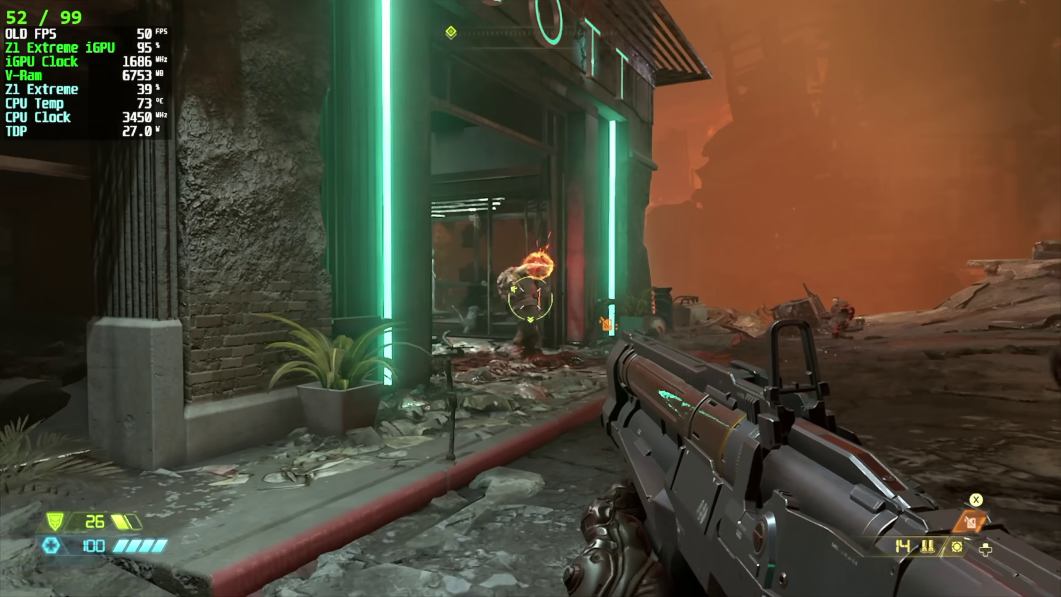
left_click(530, 298)
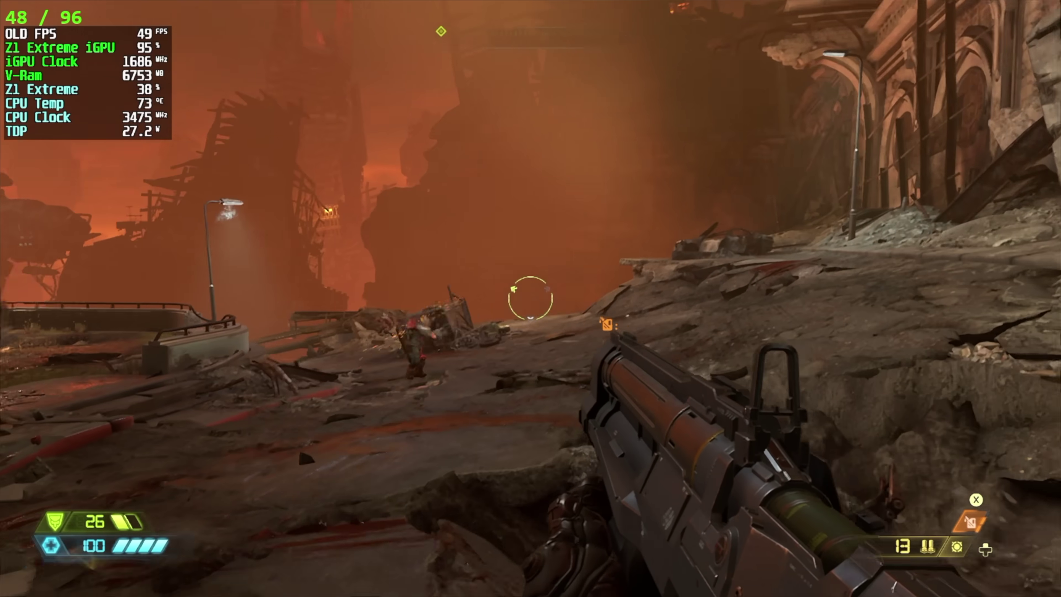
left_click(530, 298)
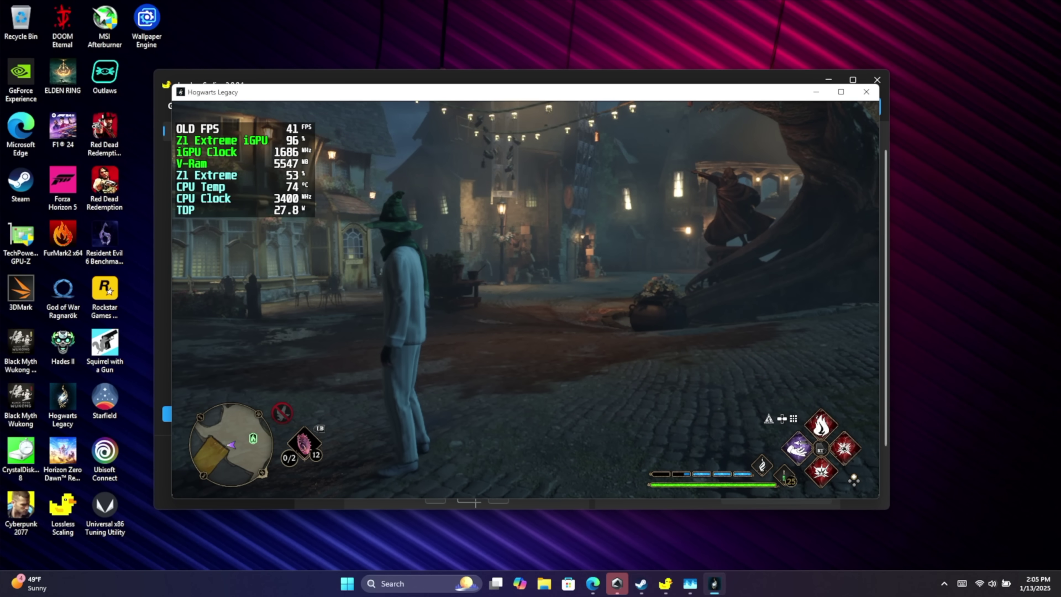
Relaunch Lossless Scaling, return to Hogwarts Legacy and start scaling with Ctrl+Alt+S
key("super")
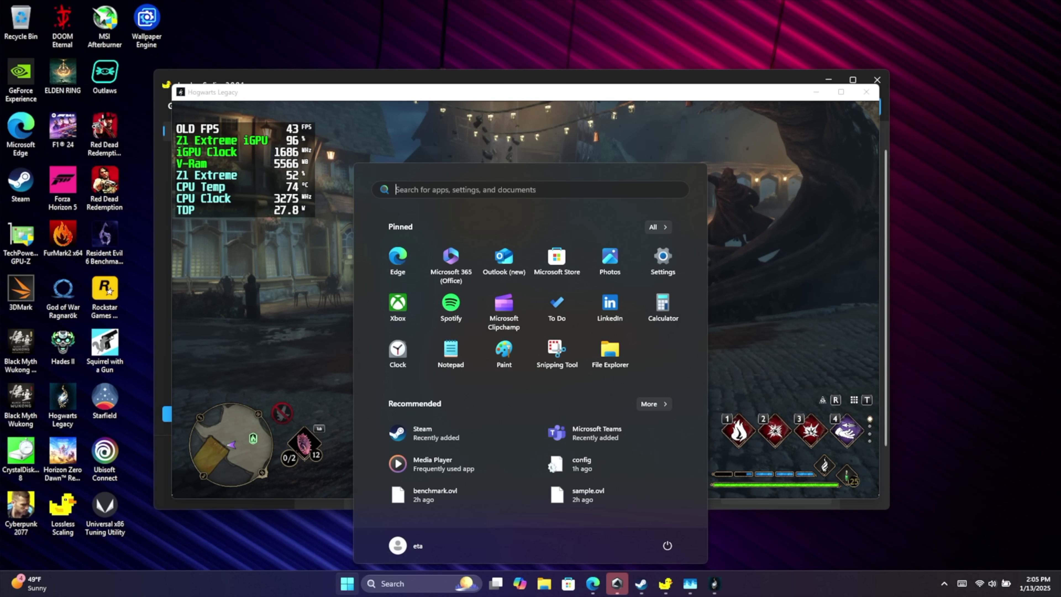
left_click(158, 462)
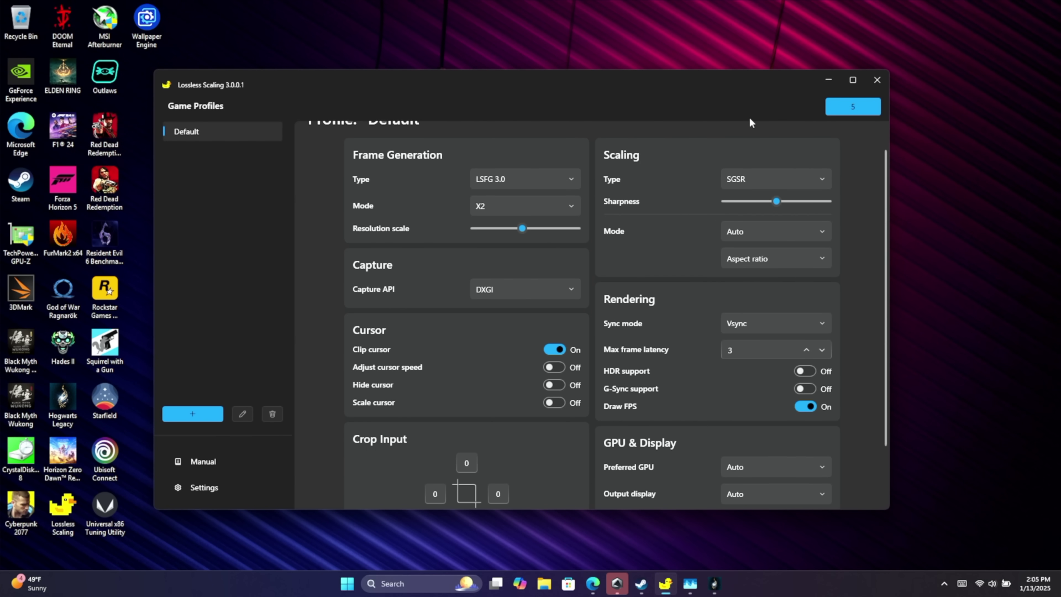
left_click(714, 583)
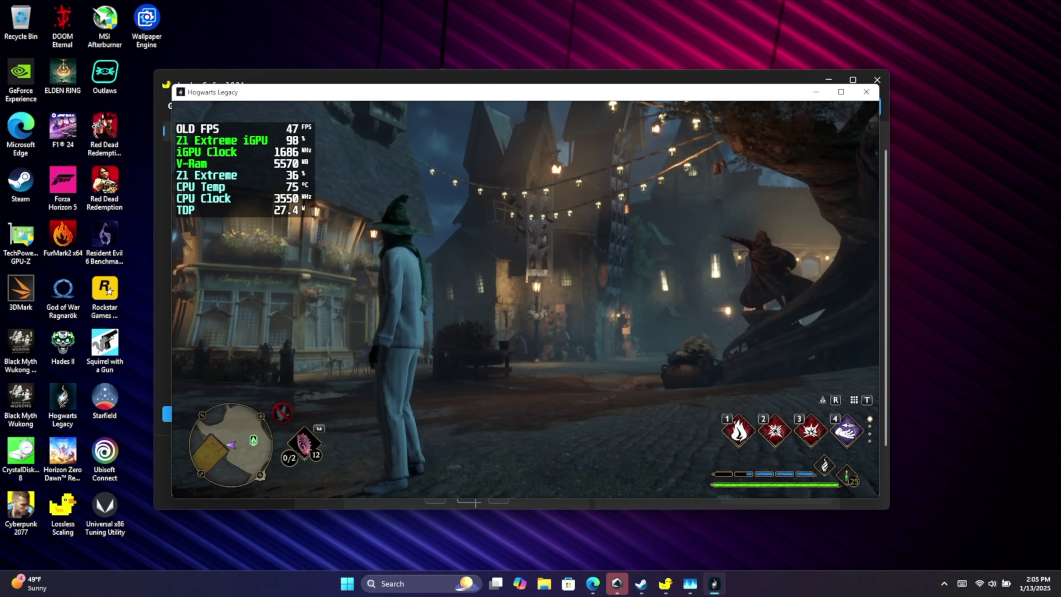
key("ctrl+alt+s")
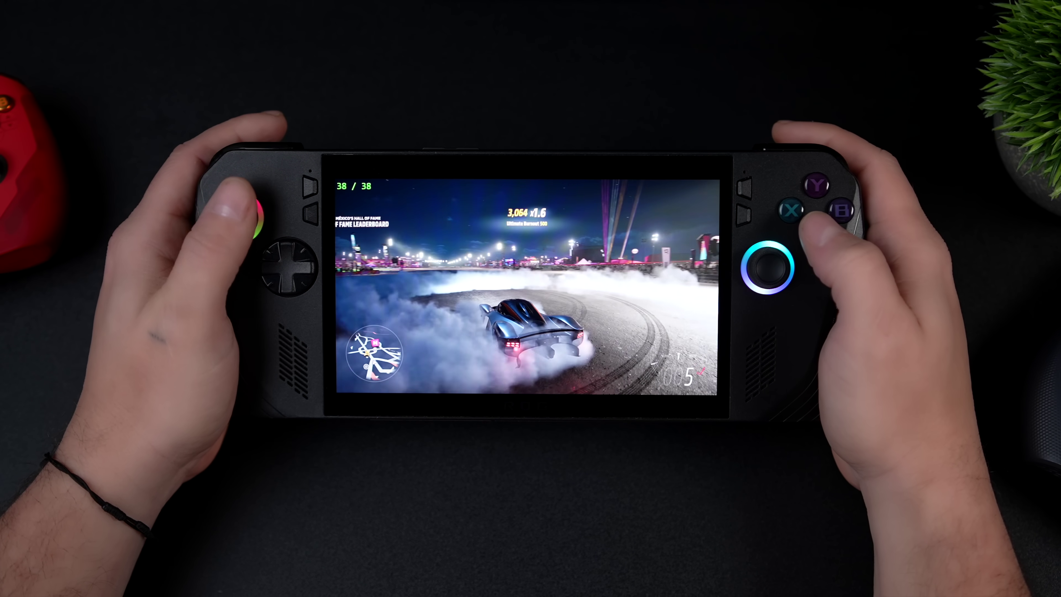
Pause Forza Horizon 5, bring up Lossless Scaling, and set Frame Generation Type to LSFG 3.0
key("Escape")
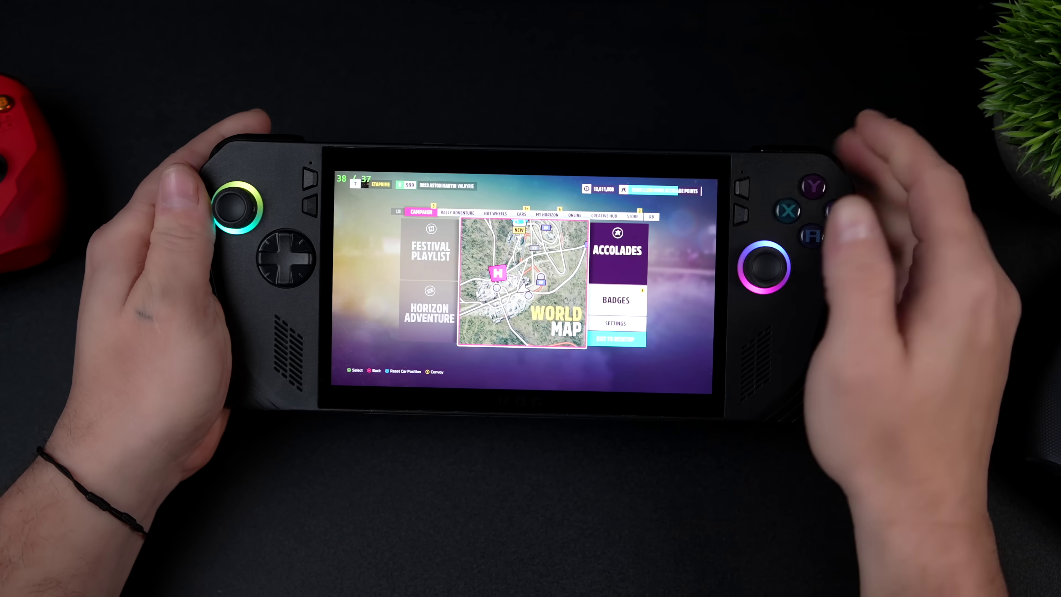
key("super")
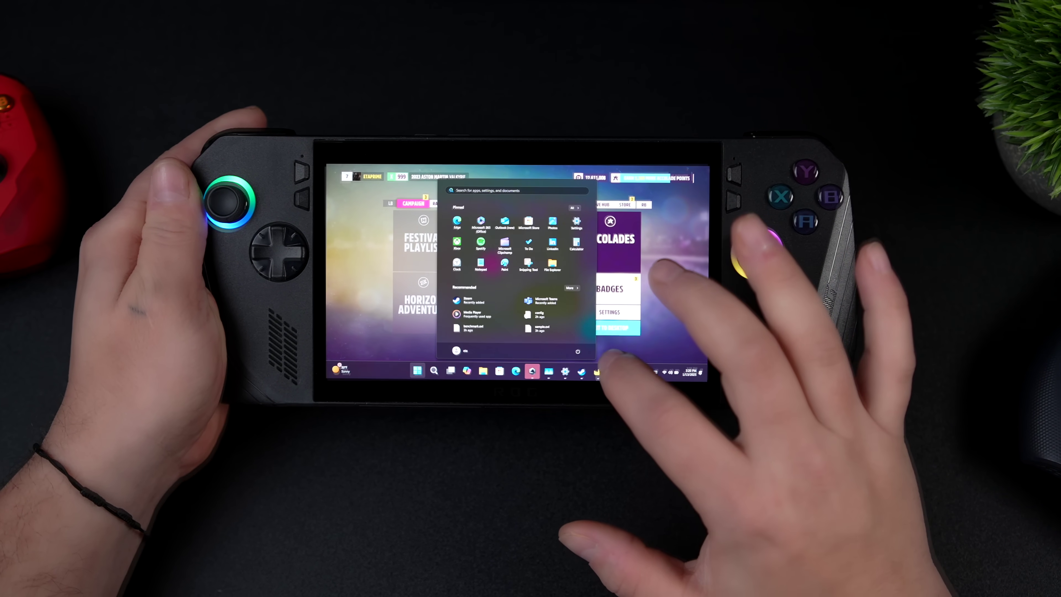
left_click(493, 235)
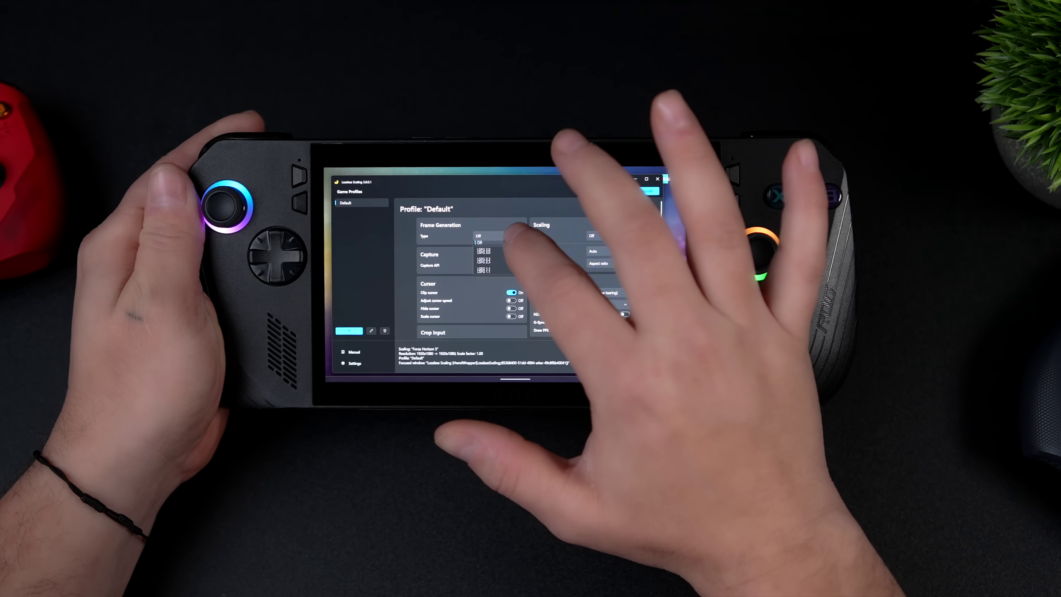
left_click(484, 256)
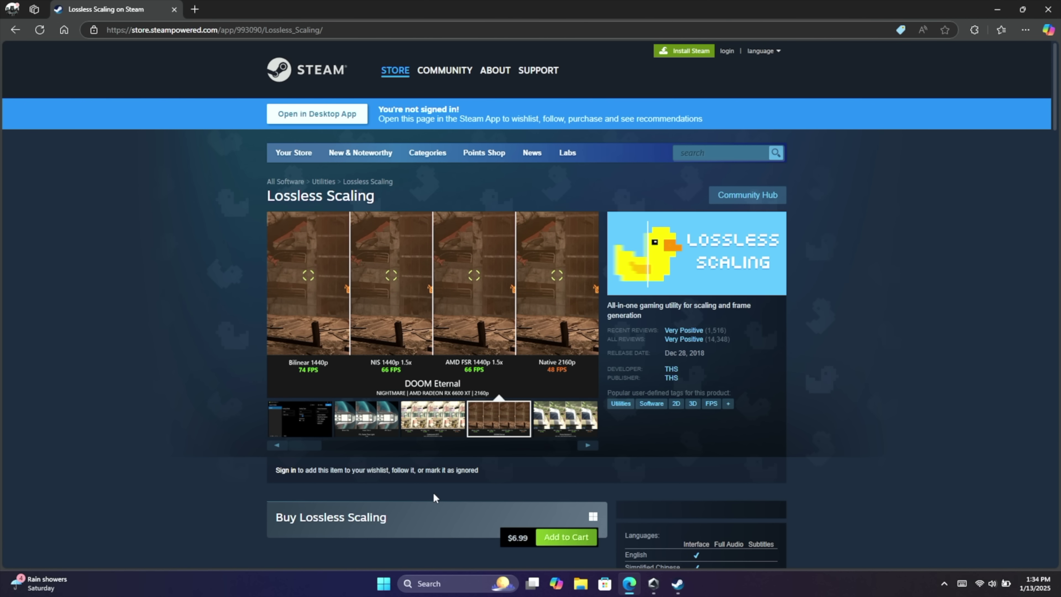
View all of Lossless Scaling's Recent Events & Announcements and browse the LSFG 3 update posts
scroll(435, 493, "down", 5)
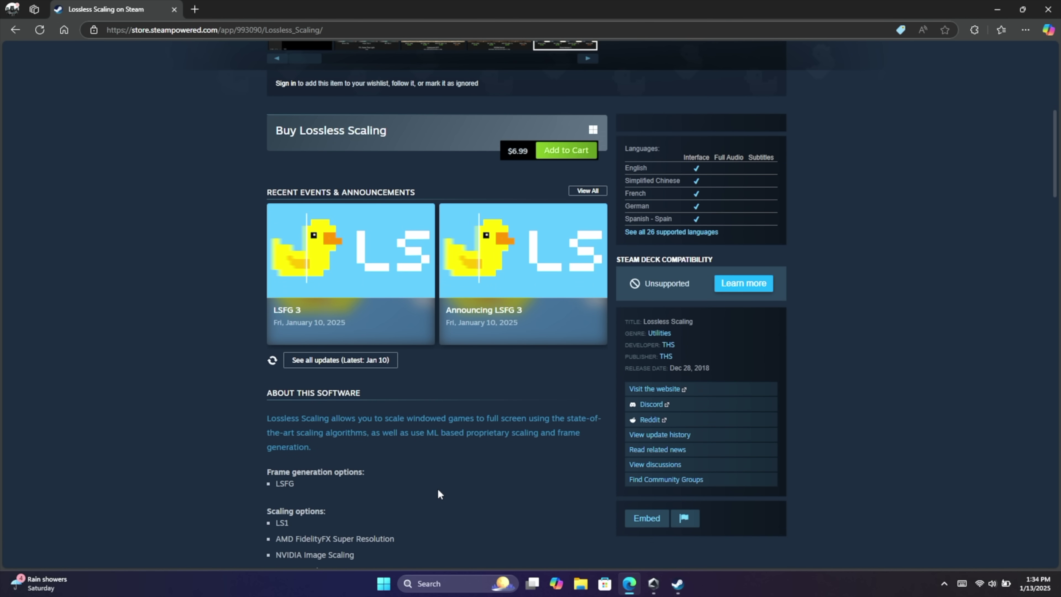
left_click(594, 191)
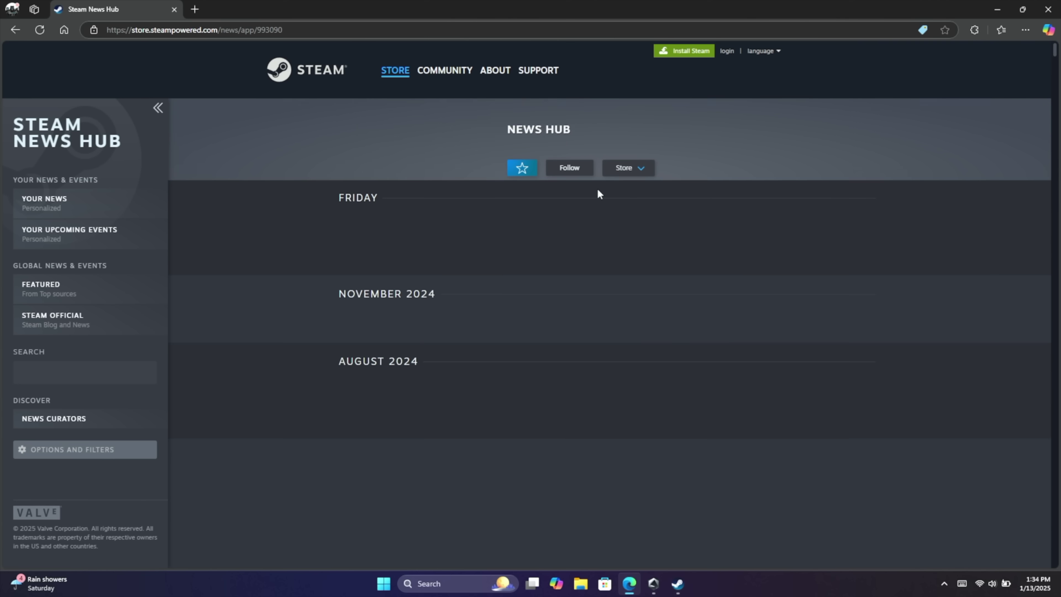
scroll(466, 327, "down", 5)
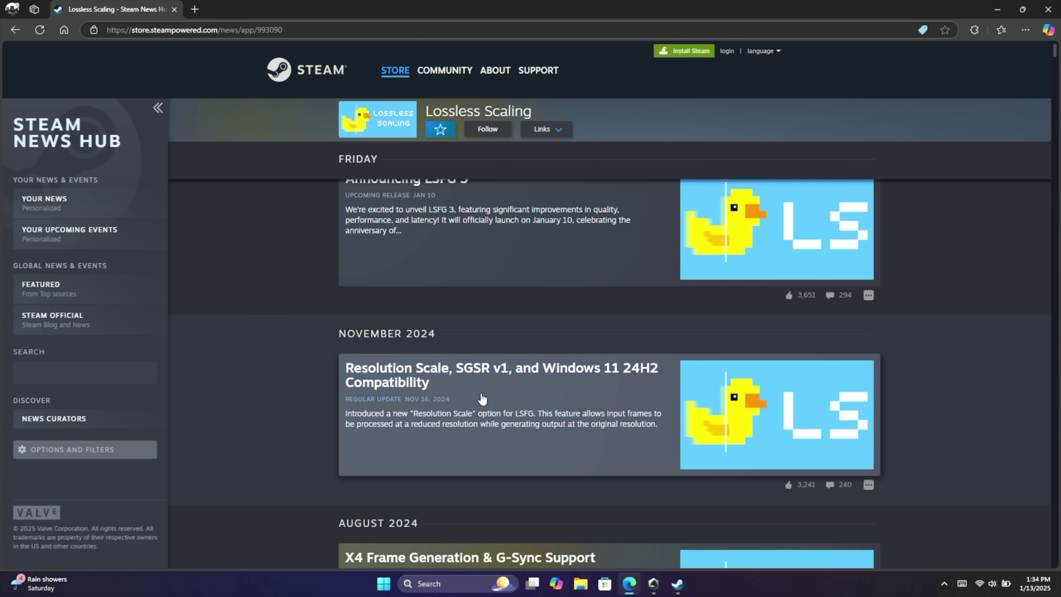
scroll(580, 423, "up", 5)
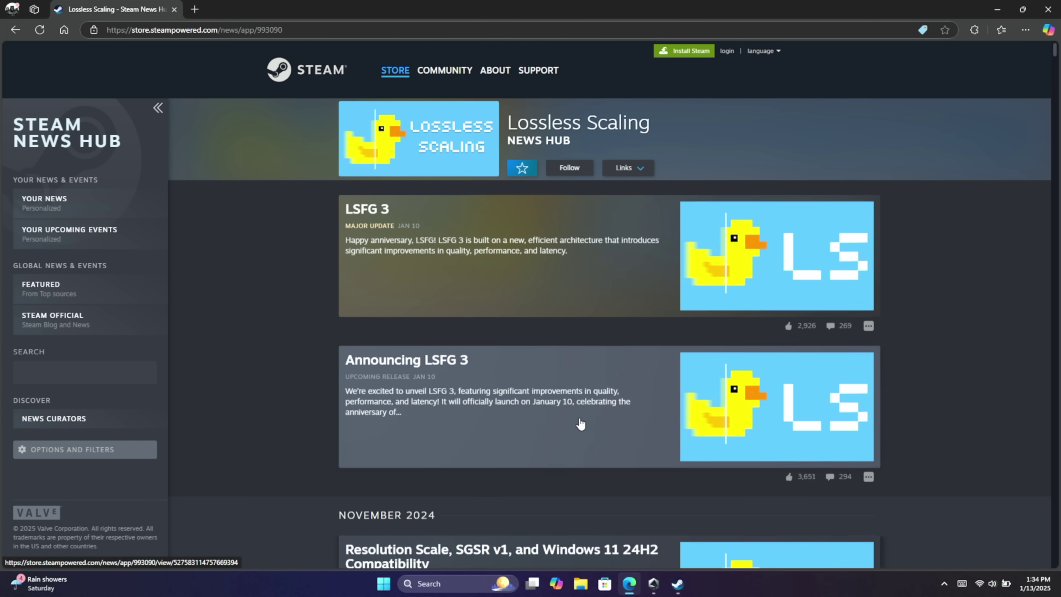